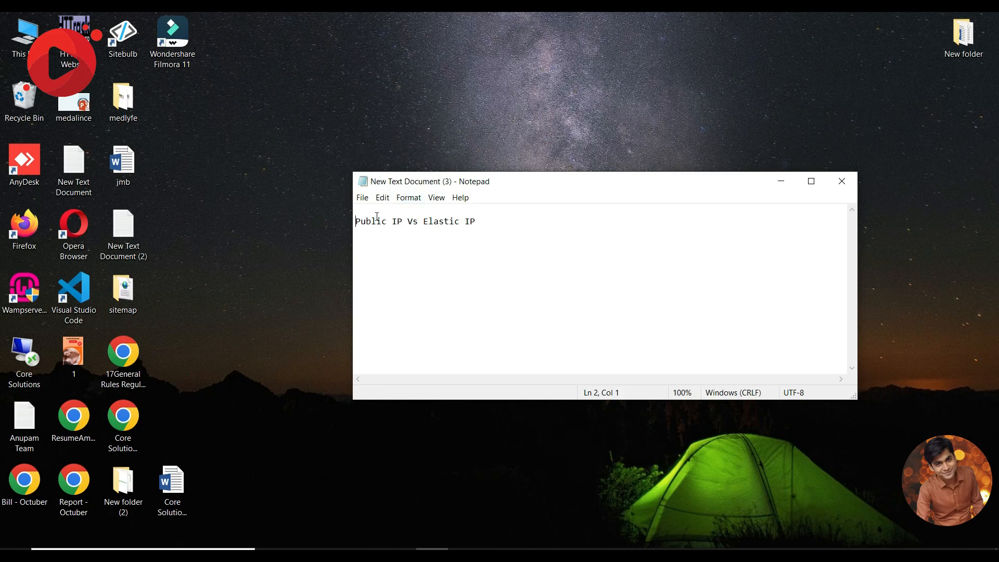
{"action": "left_click_drag", "start_coordinate": [356, 222], "coordinate": [491, 222]}
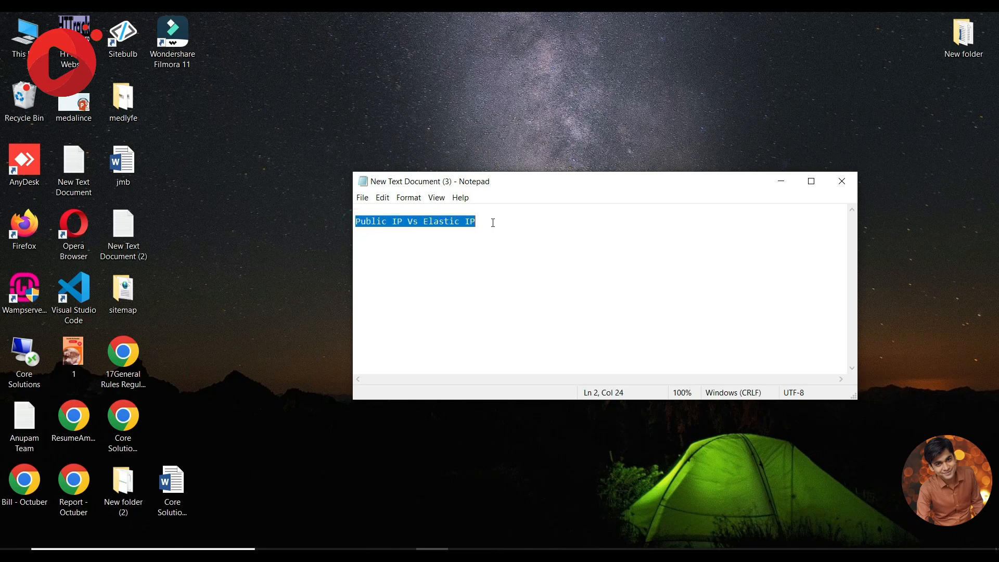
{"action": "left_click", "coordinate": [492, 222]}
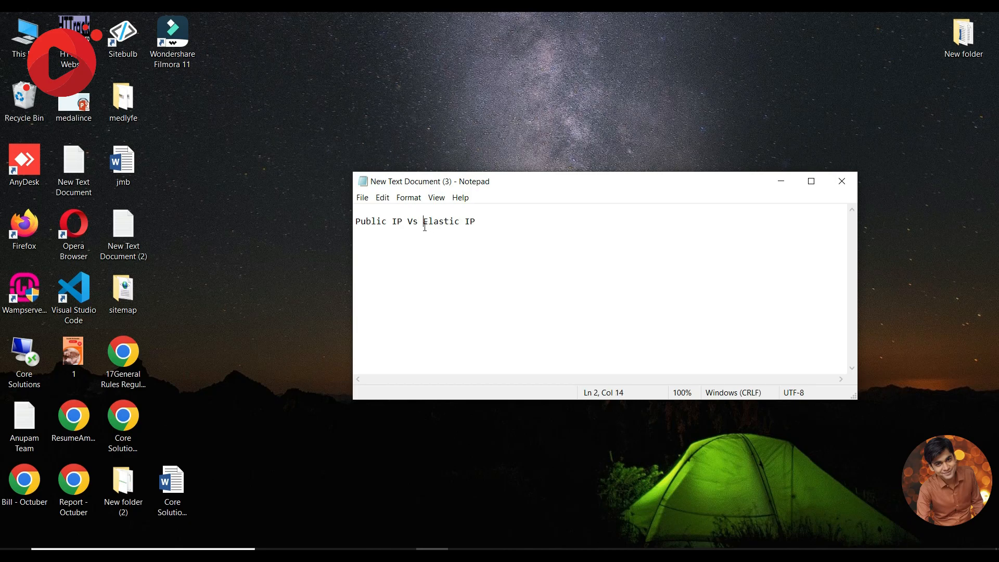
{"action": "left_click_drag", "start_coordinate": [424, 222], "coordinate": [476, 224]}
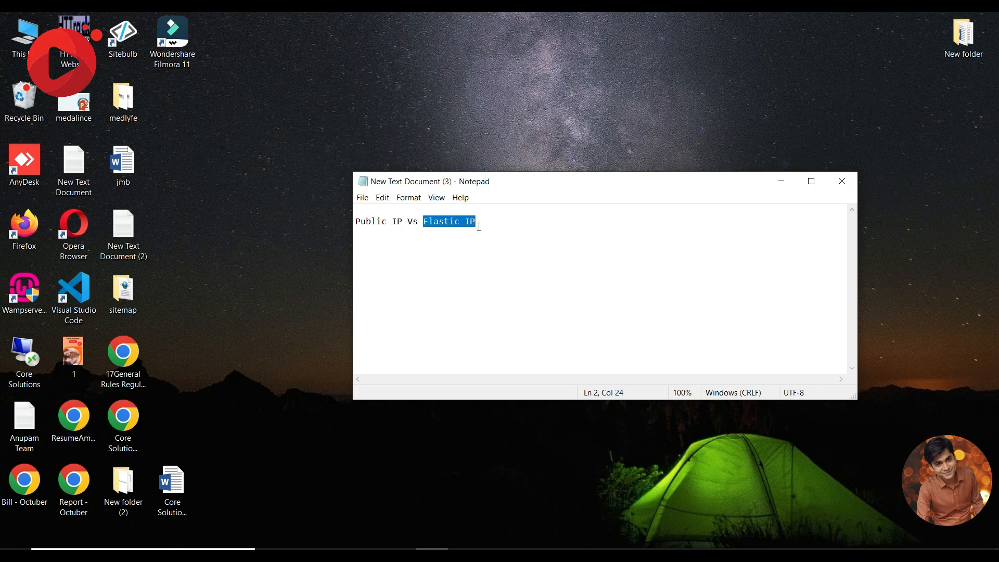
{"action": "left_click", "coordinate": [478, 226]}
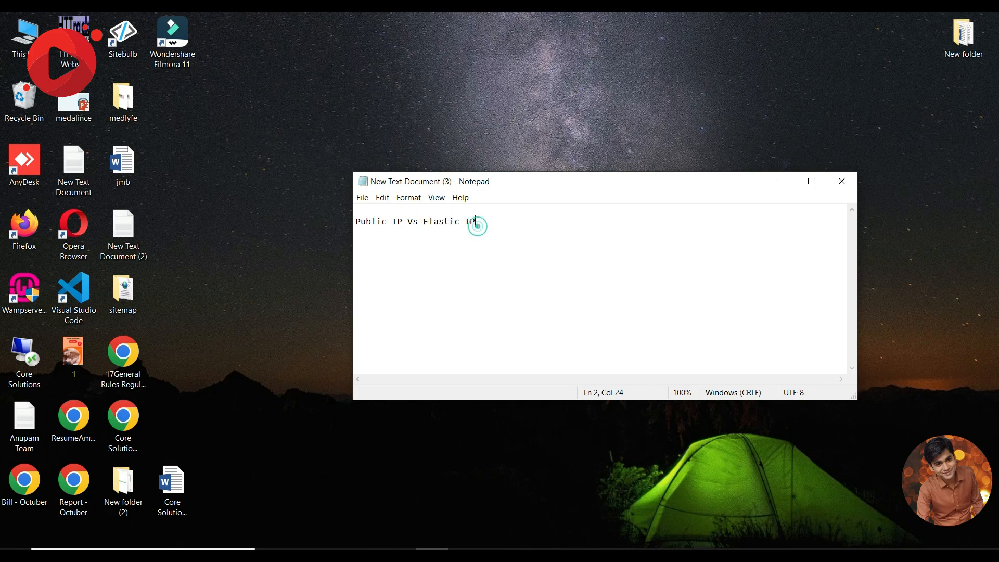
{"action": "left_click_drag", "start_coordinate": [477, 226], "coordinate": [358, 230]}
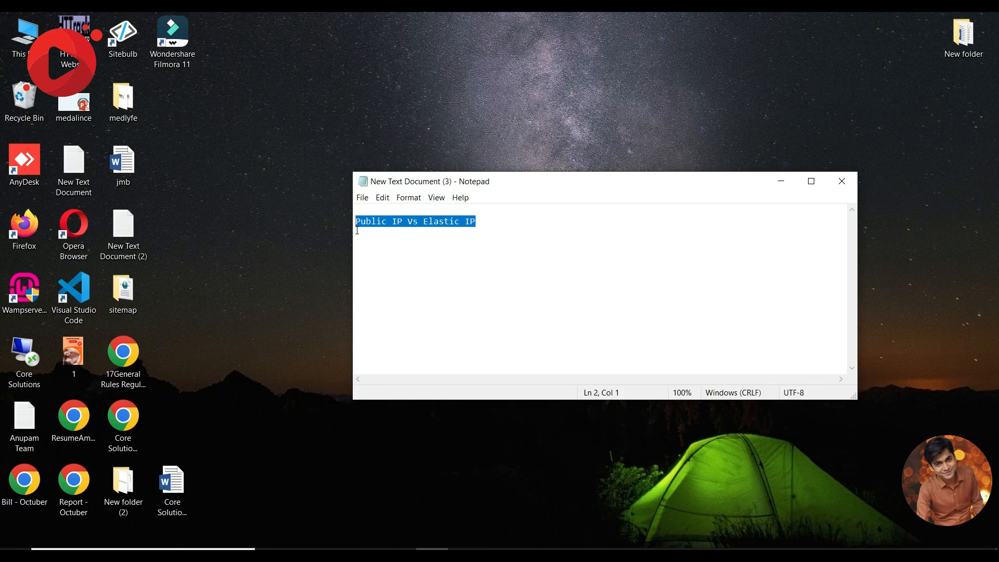
{"action": "left_click", "coordinate": [520, 223]}
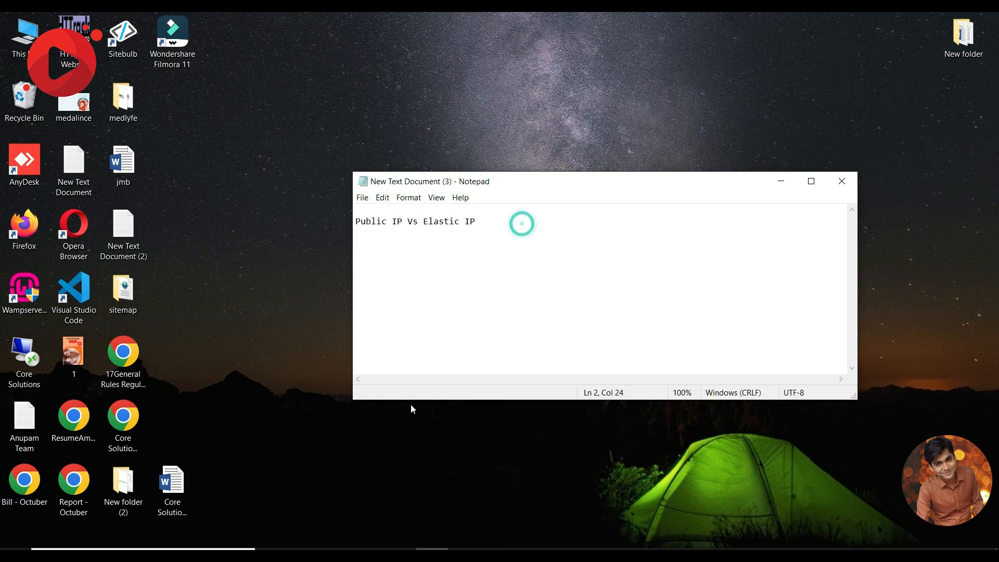
- Switch to the AWS Management Console in the browser and open the EC2 dashboard
{"action": "left_click", "coordinate": [400, 550]}
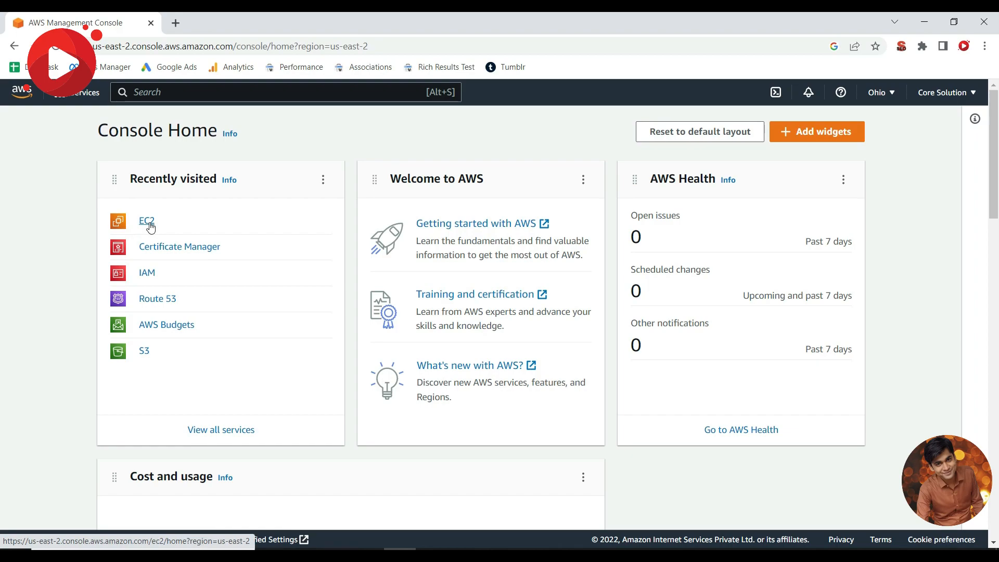
{"action": "left_click", "coordinate": [227, 90]}
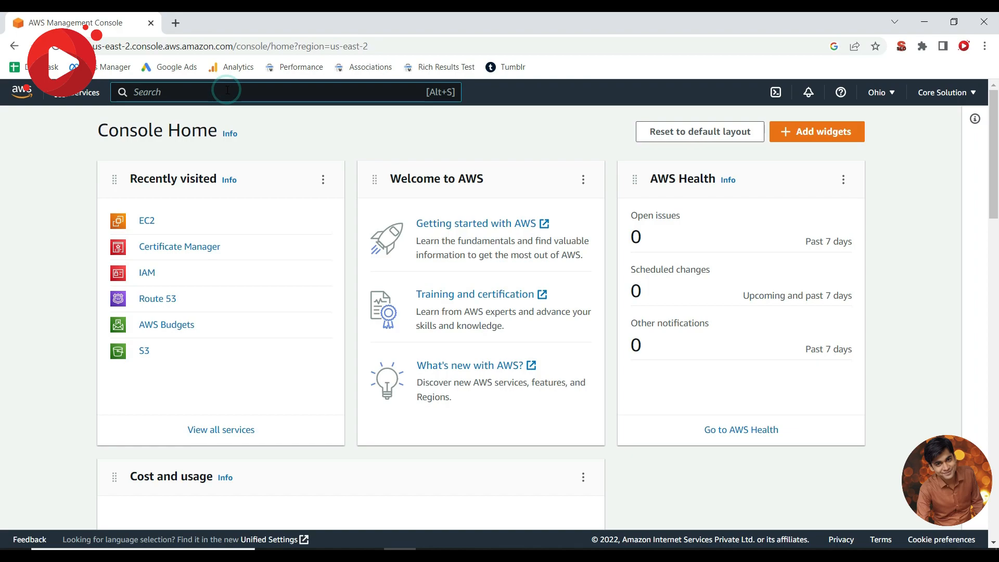
{"action": "type", "text": "ec2"}
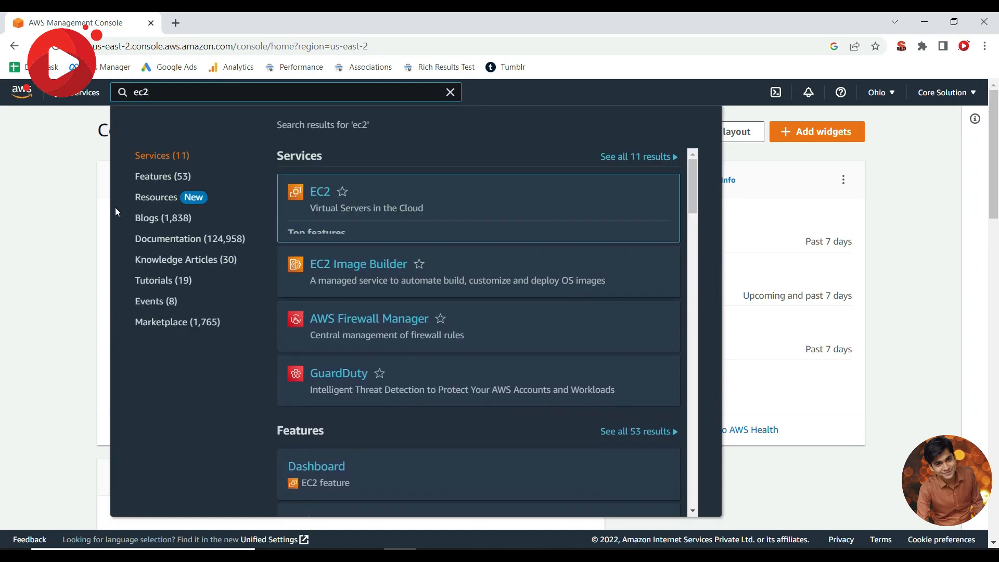
{"action": "left_click", "coordinate": [52, 203]}
{"action": "left_click", "coordinate": [147, 221]}
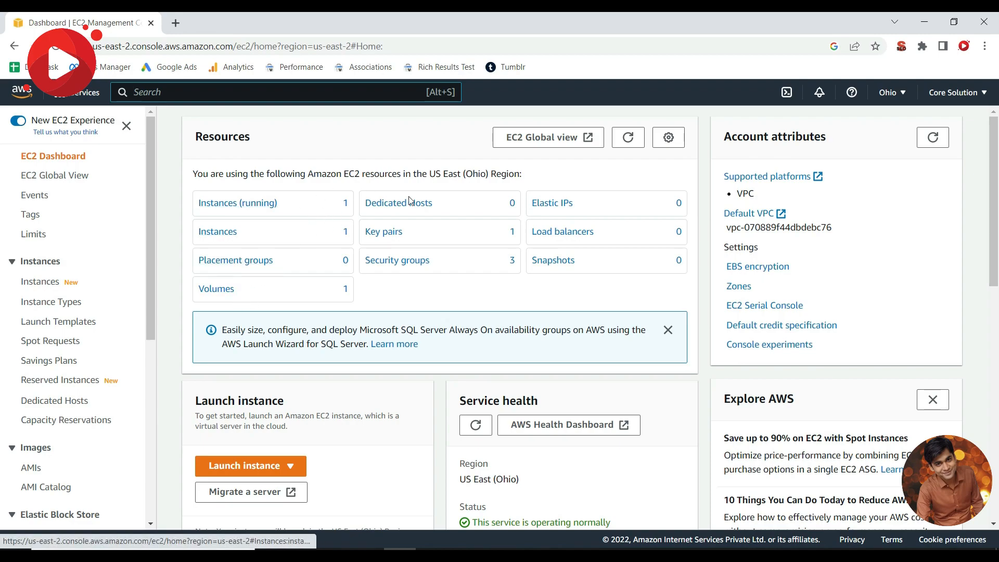
{"action": "left_click", "coordinate": [536, 289]}
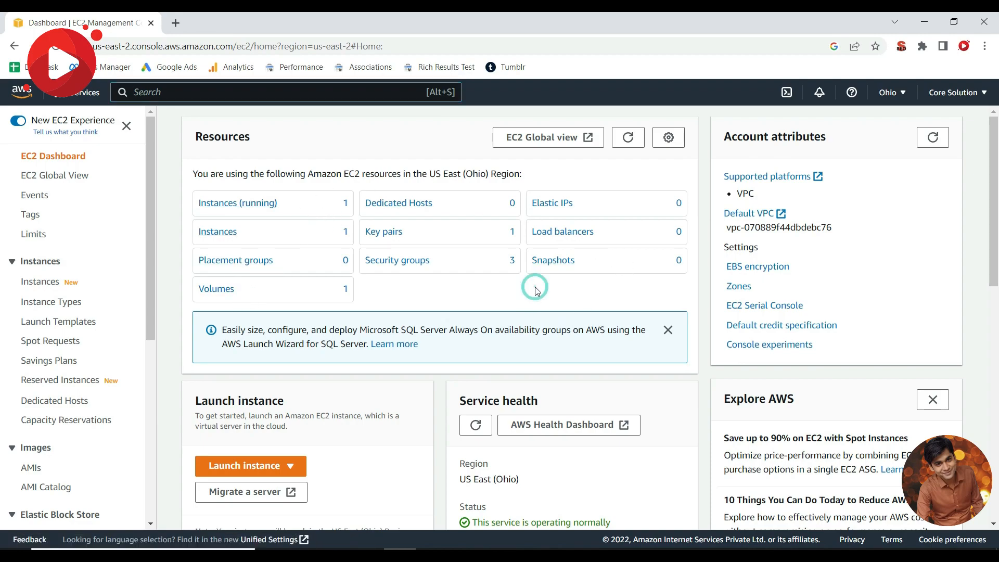
- List the running EC2 instances and select the Core Solutions instance to show its details
{"action": "left_click", "coordinate": [240, 203]}
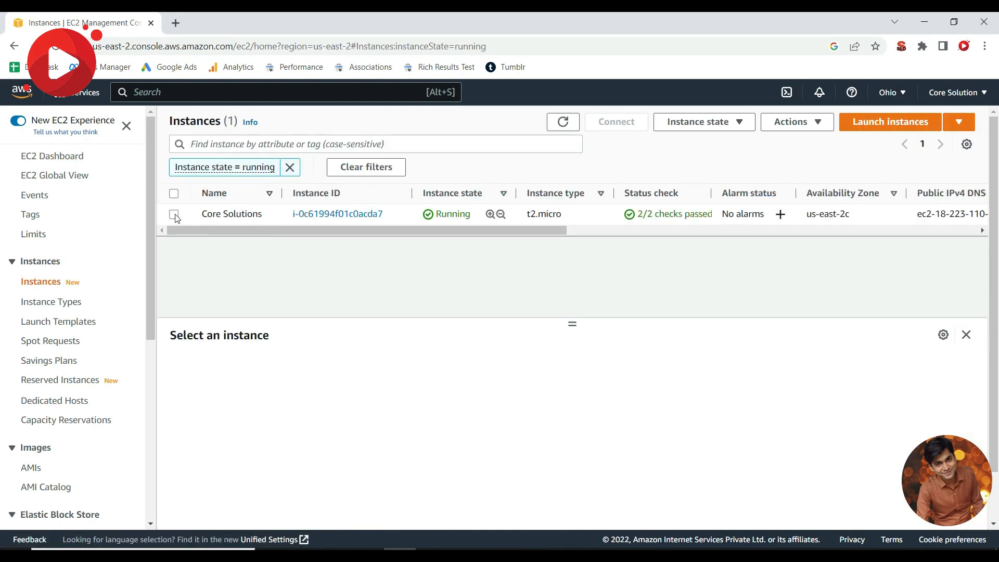
{"action": "left_click", "coordinate": [174, 215]}
{"action": "scroll", "coordinate": [467, 406], "scroll_direction": "down", "scroll_amount": 1}
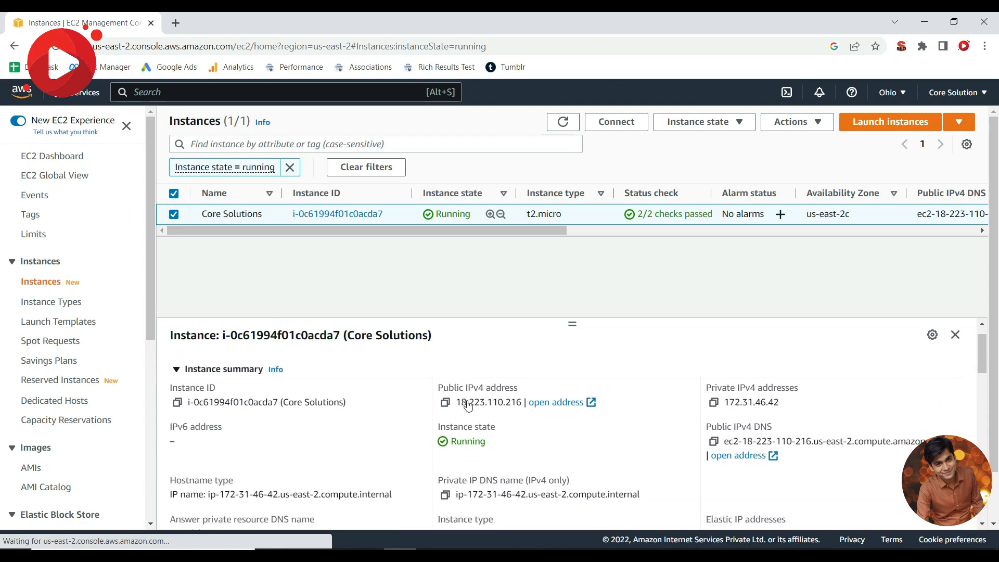
{"action": "scroll", "coordinate": [469, 398], "scroll_direction": "up", "scroll_amount": 1}
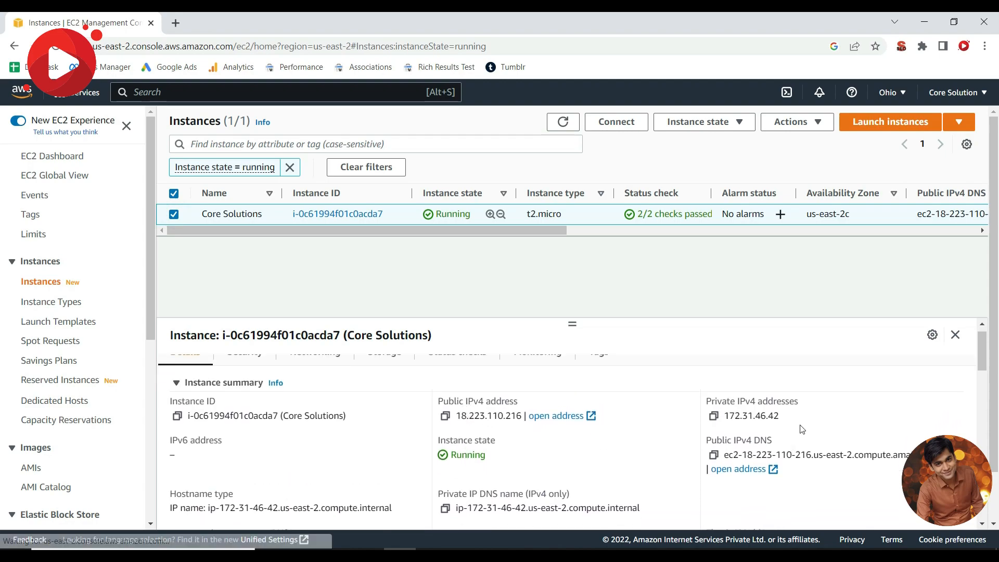
- Copy the instance's public IPv4 address and record it in Notepad below the heading as "Public IP:- 18.223.110.216"
{"action": "left_click_drag", "start_coordinate": [797, 415], "coordinate": [725, 415]}
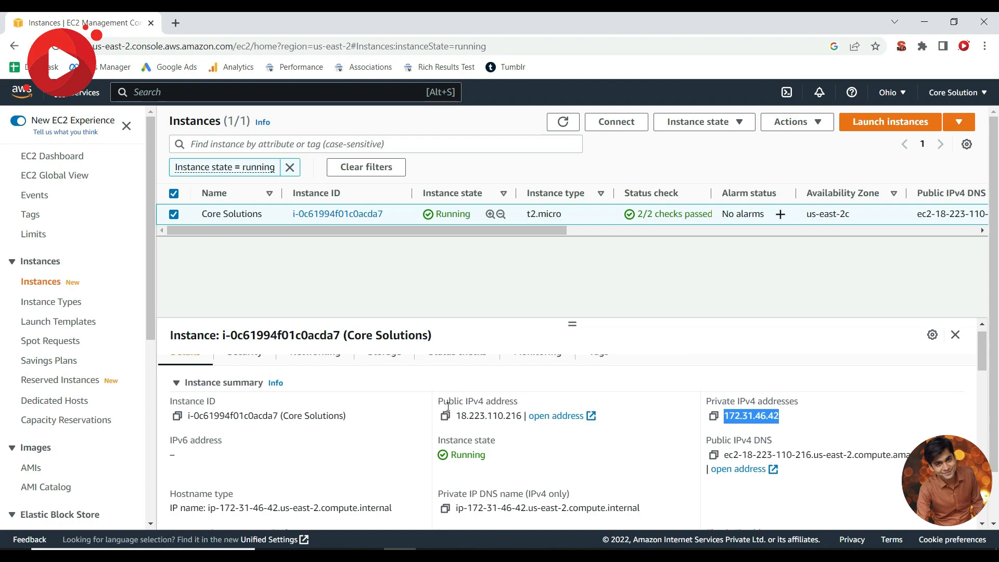
{"action": "left_click_drag", "start_coordinate": [457, 417], "coordinate": [521, 419]}
{"action": "key", "text": "ctrl+c"}
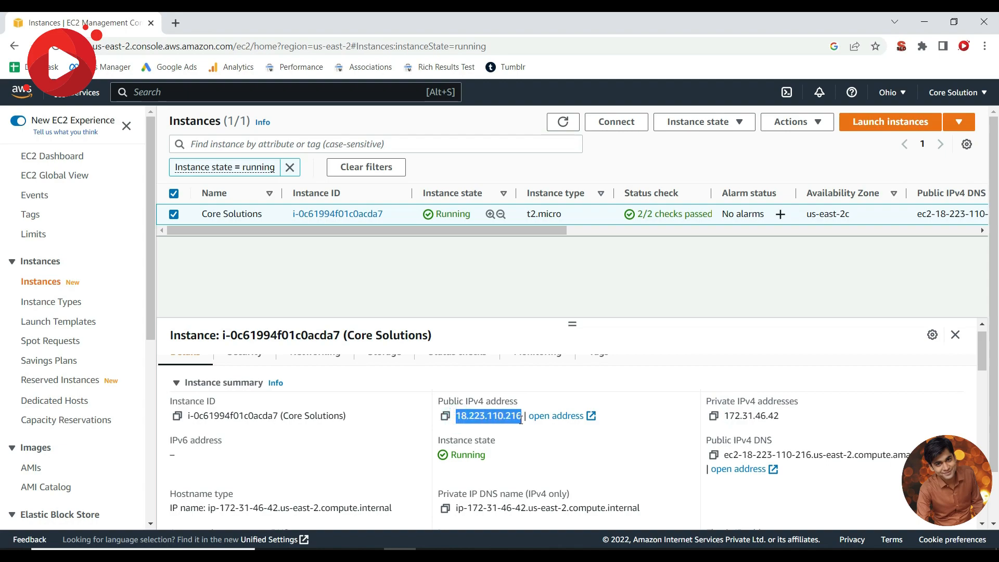
{"action": "key", "text": "alt+Tab"}
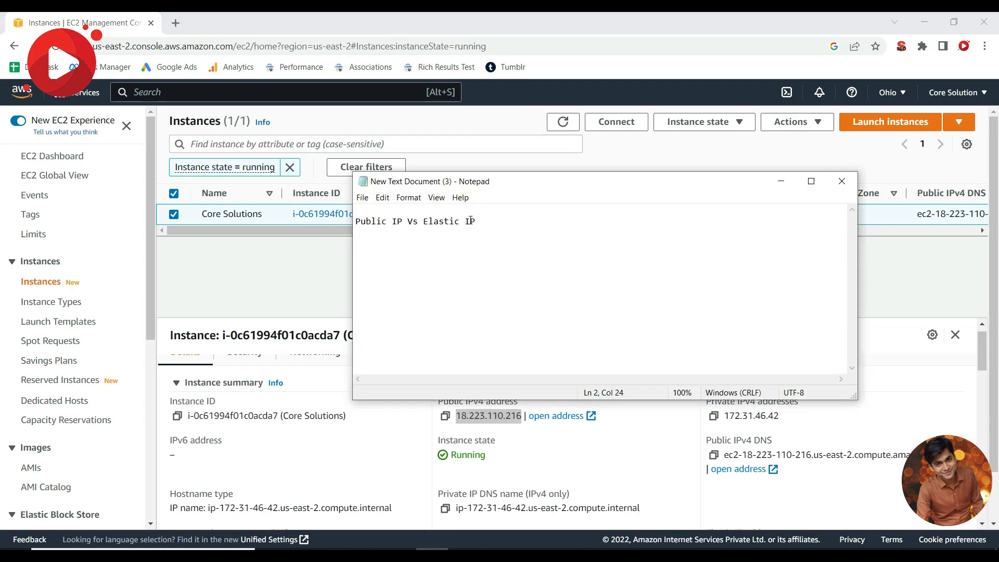
{"action": "key", "text": "Return"}
{"action": "key", "text": "Return"}
{"action": "key", "text": "Return"}
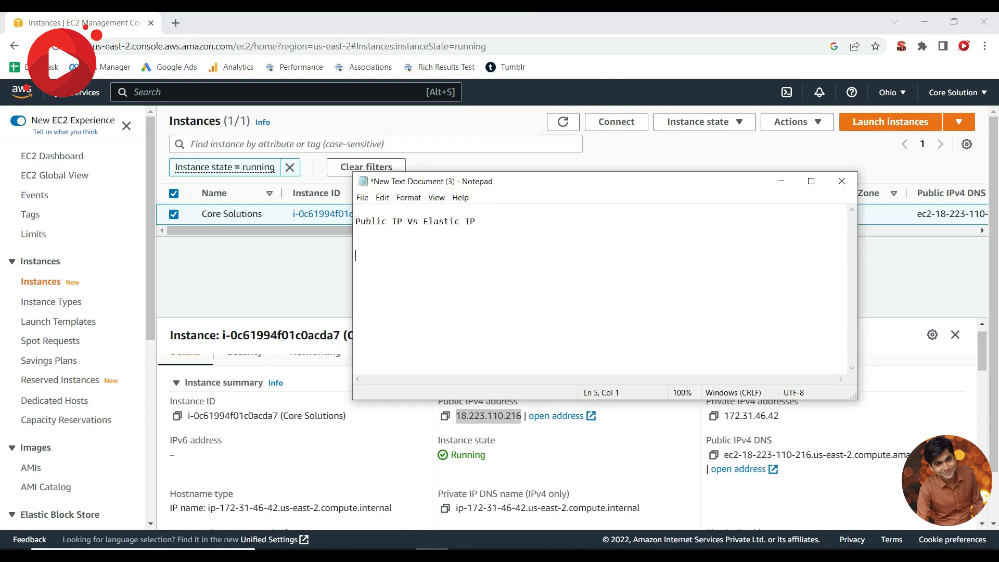
{"action": "type", "text": "Public IP: -"}
{"action": "key", "text": "ctrl+v"}
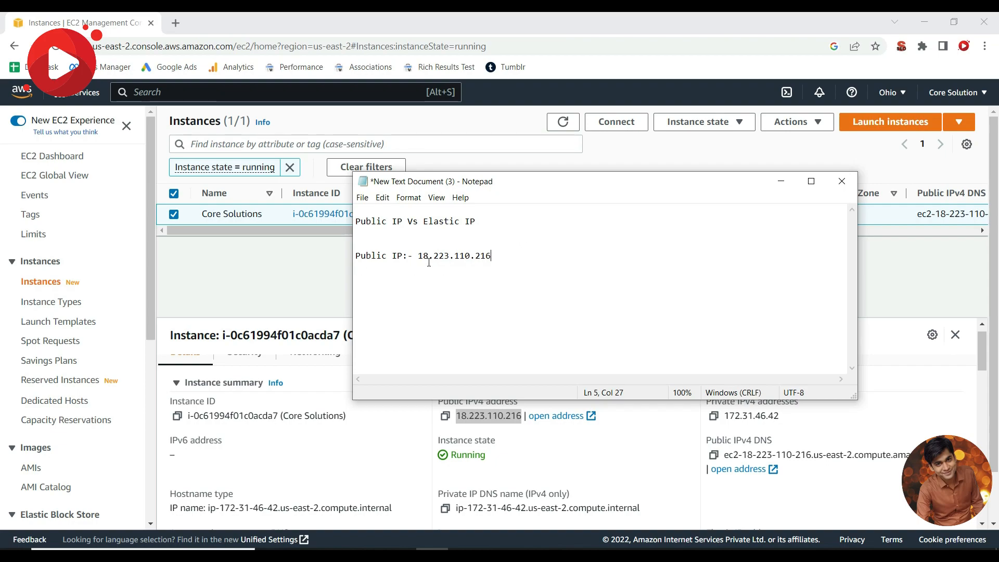
- Minimize Notepad to return to the AWS console and stop the Core Solutions instance
{"action": "left_click", "coordinate": [789, 184]}
{"action": "left_click", "coordinate": [536, 278]}
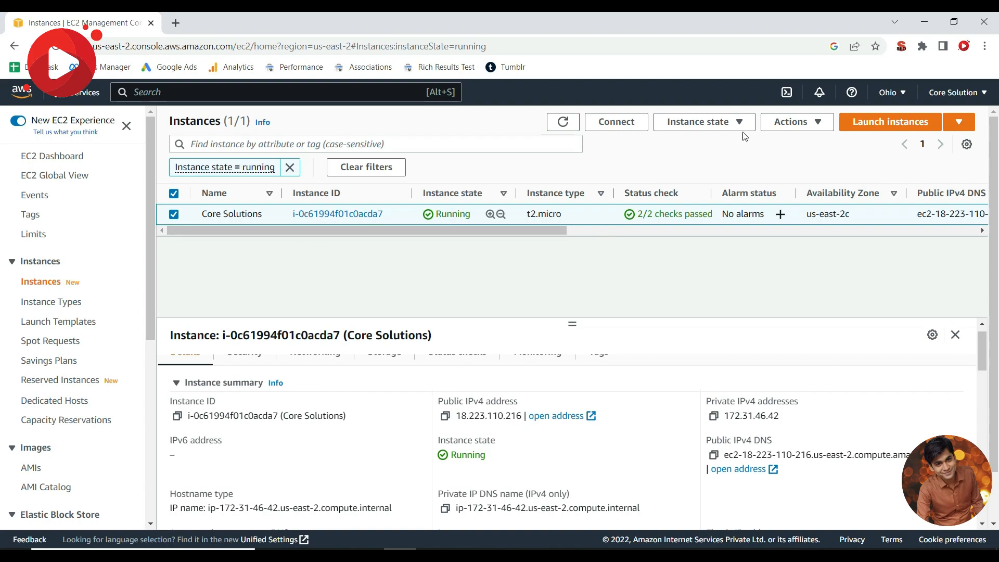
{"action": "left_click", "coordinate": [697, 124]}
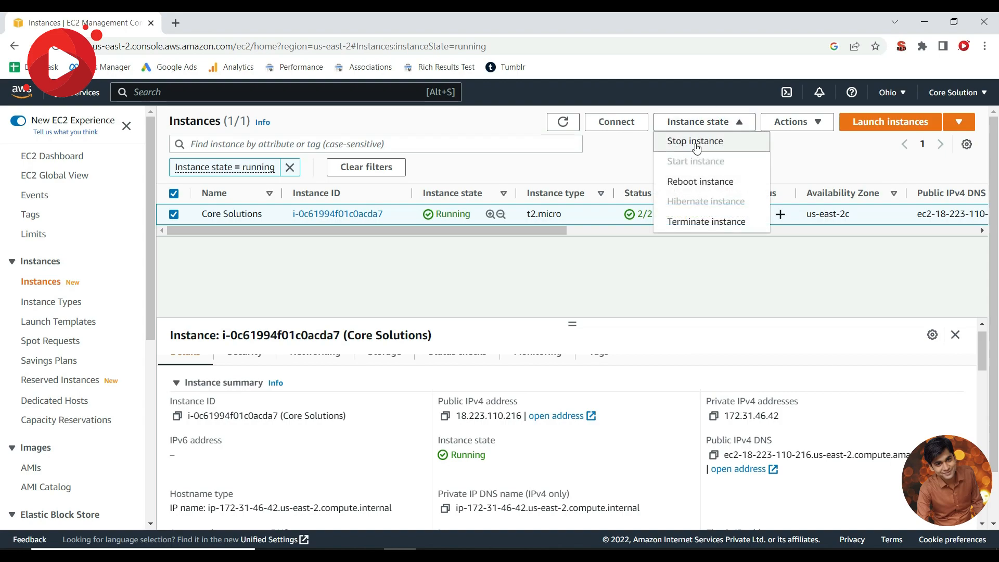
{"action": "left_click", "coordinate": [698, 148]}
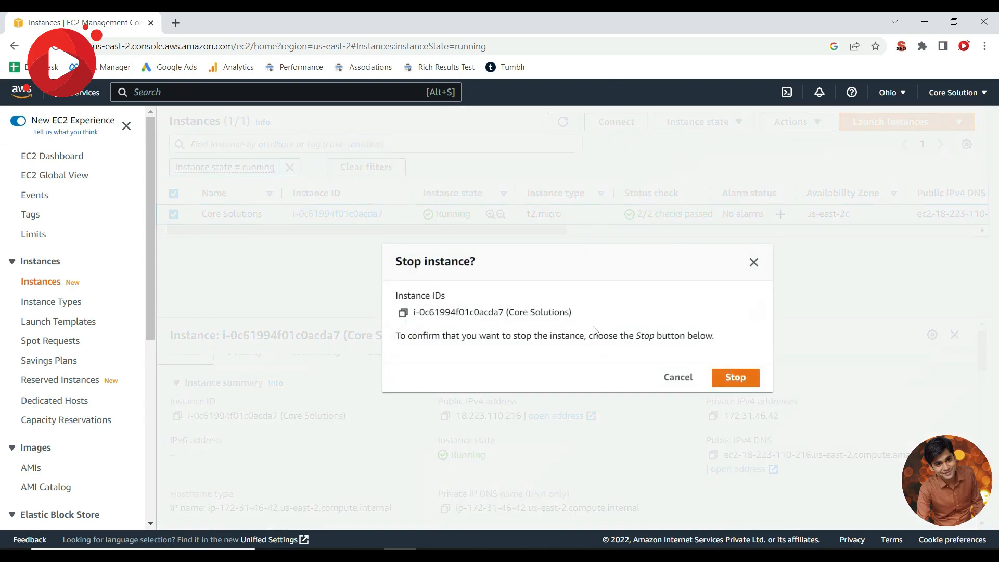
{"action": "left_click", "coordinate": [728, 376]}
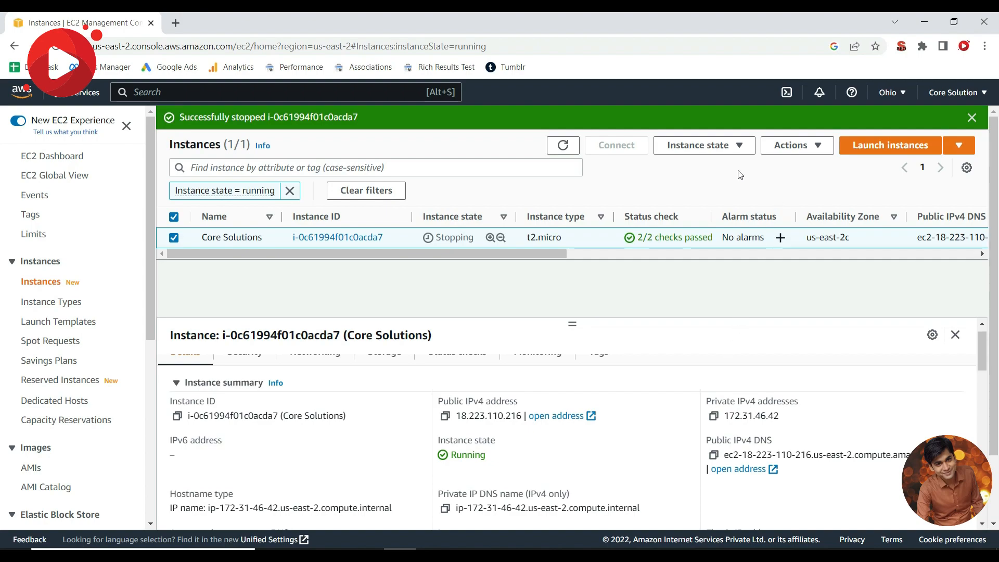
{"action": "left_click", "coordinate": [722, 148]}
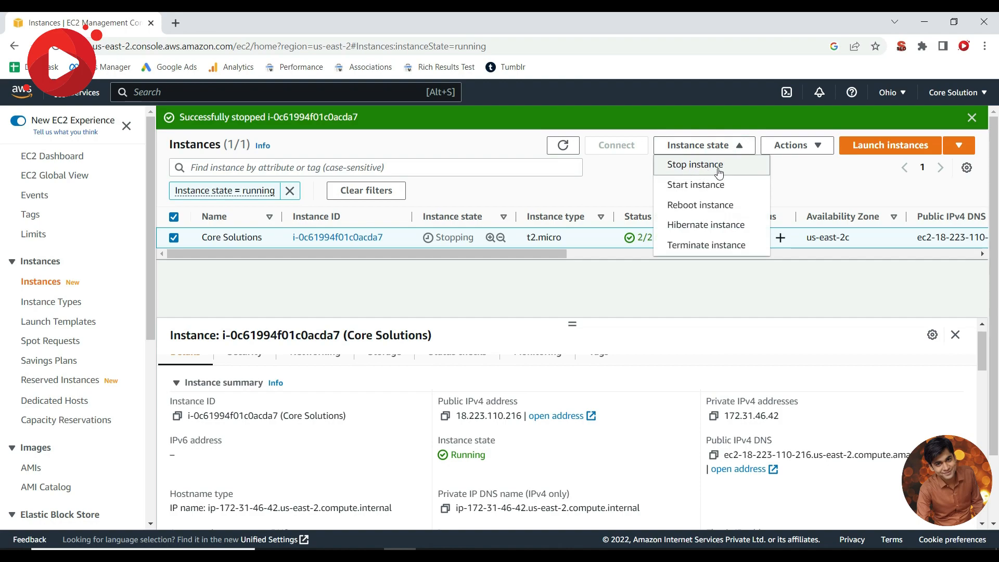
{"action": "left_click", "coordinate": [501, 290]}
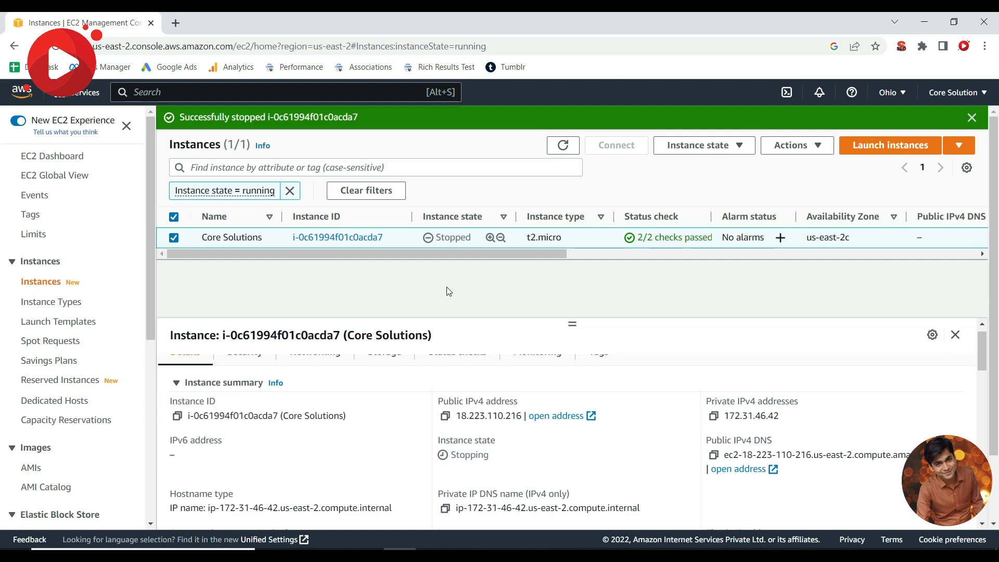
- Refresh the instance list, remove the "Instance state = running" filter and select the Core Solutions instance
{"action": "left_click", "coordinate": [560, 149]}
{"action": "double_click", "coordinate": [560, 149]}
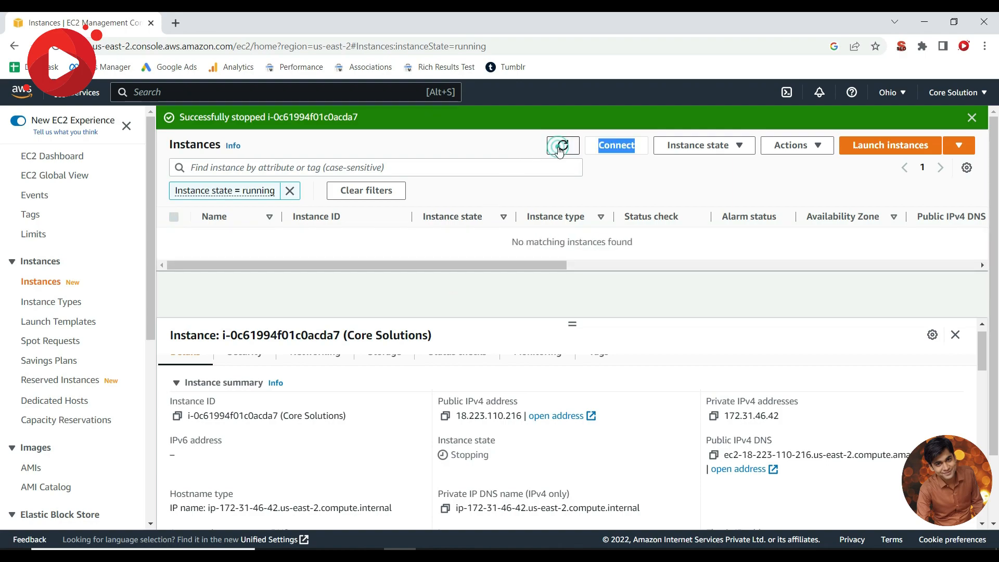
{"action": "left_click", "coordinate": [289, 190]}
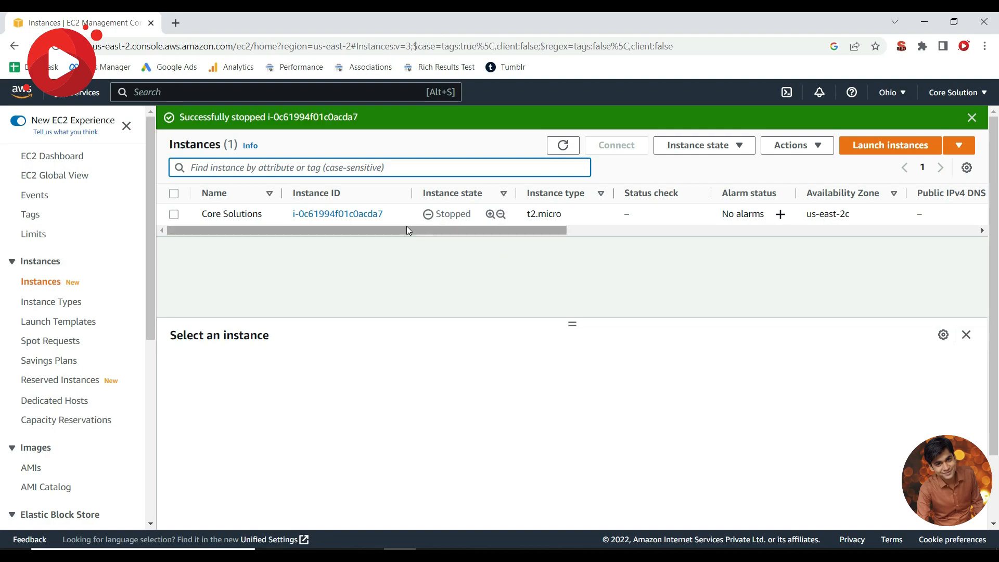
{"action": "left_click", "coordinate": [174, 214]}
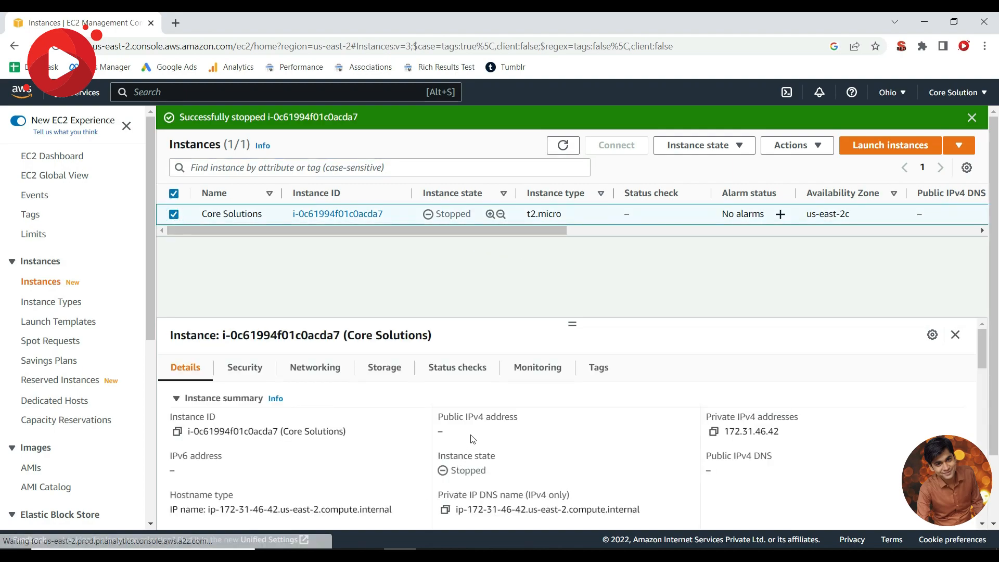
- Examine the public and private IPv4 addresses in the stopped Core Solutions instance's summary
{"action": "double_click", "coordinate": [440, 432]}
{"action": "left_click", "coordinate": [437, 430]}
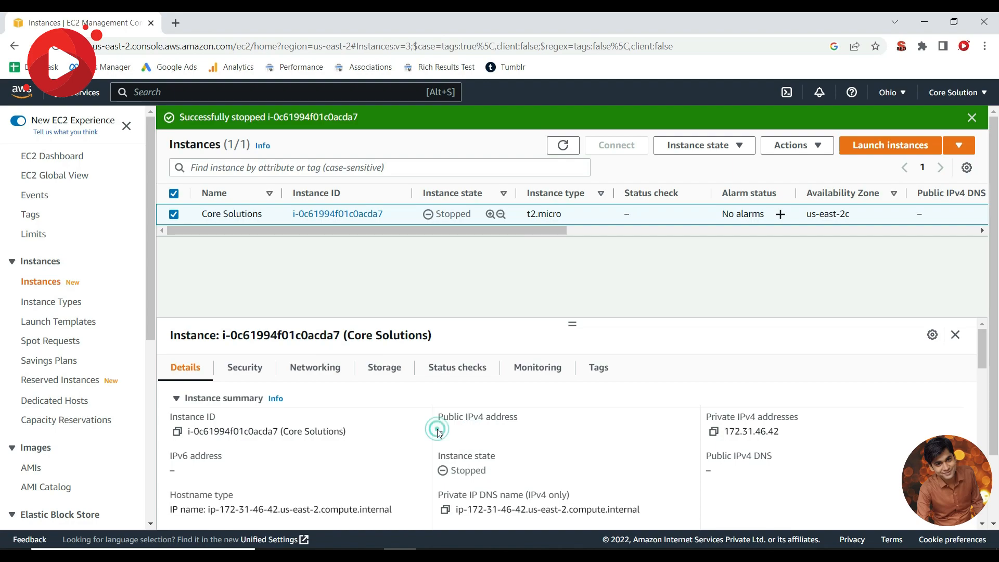
{"action": "mouse_move", "coordinate": [438, 429]}
{"action": "left_mouse_down"}
{"action": "mouse_move", "coordinate": [488, 431]}
{"action": "mouse_move", "coordinate": [436, 418]}
{"action": "left_mouse_up"}
{"action": "left_click", "coordinate": [438, 419]}
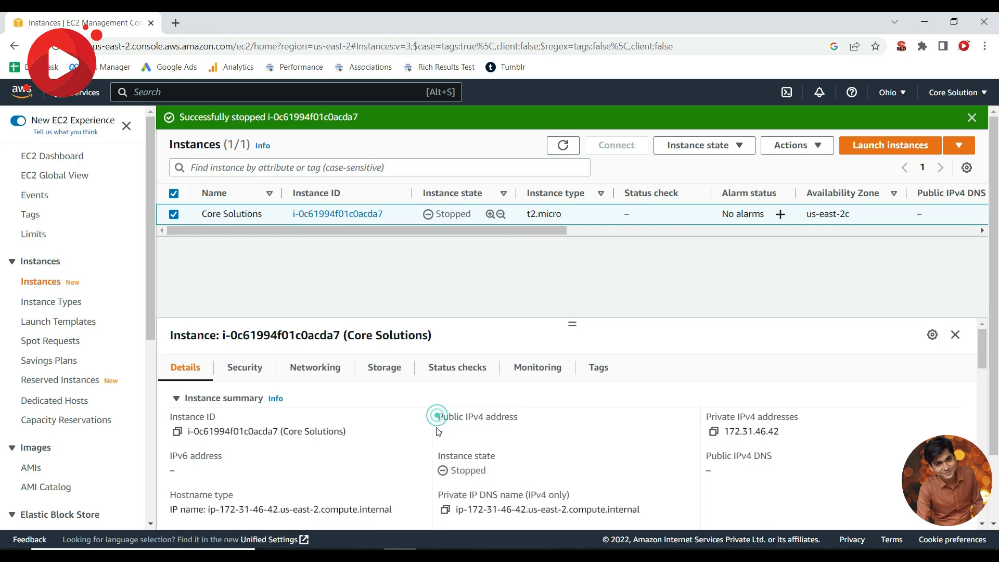
{"action": "left_click", "coordinate": [436, 431]}
{"action": "left_click", "coordinate": [440, 421]}
{"action": "left_click", "coordinate": [465, 430]}
{"action": "left_click", "coordinate": [466, 428]}
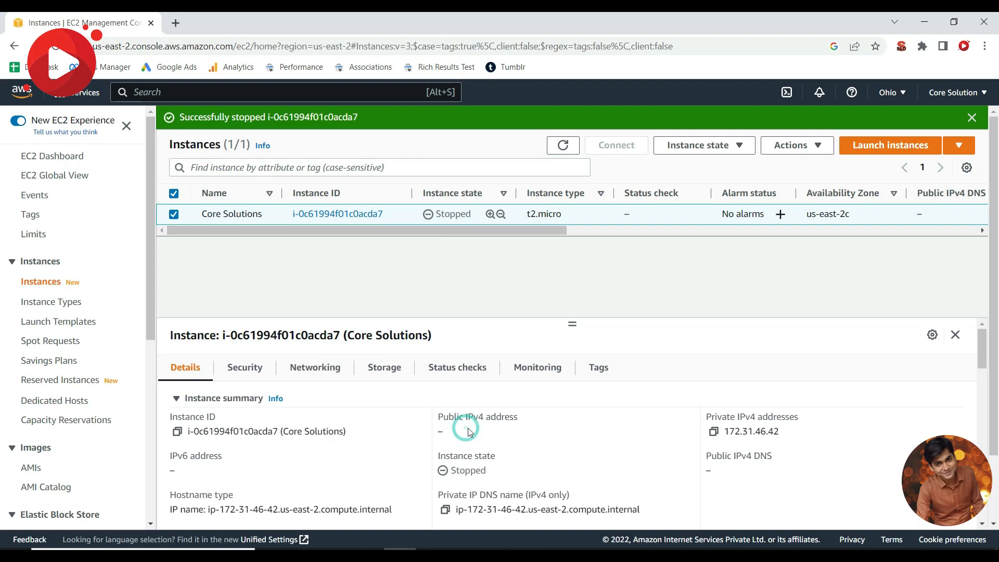
{"action": "left_click_drag", "start_coordinate": [805, 436], "coordinate": [726, 432]}
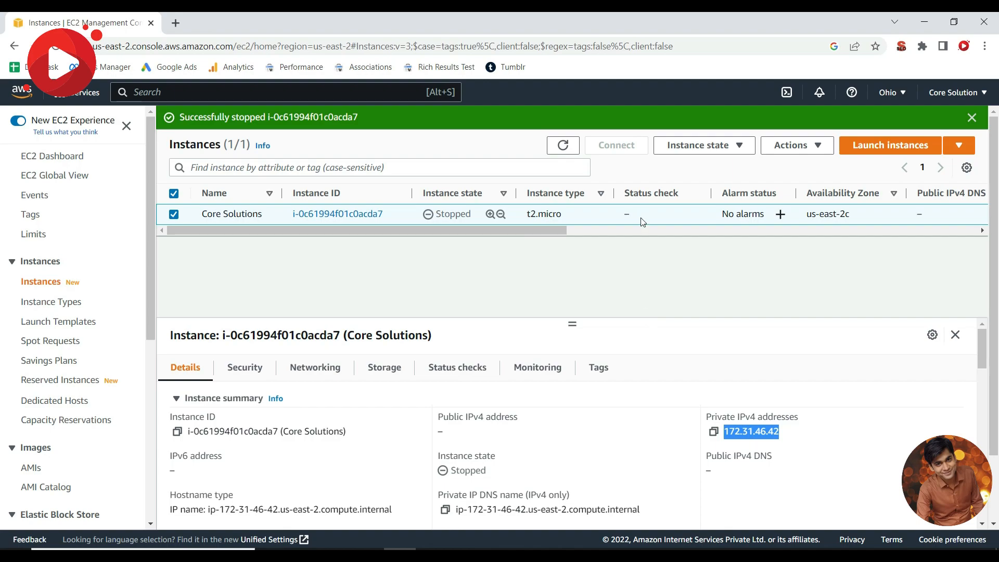
- Start the Core Solutions instance again and dismiss its start notification
{"action": "left_click", "coordinate": [706, 152]}
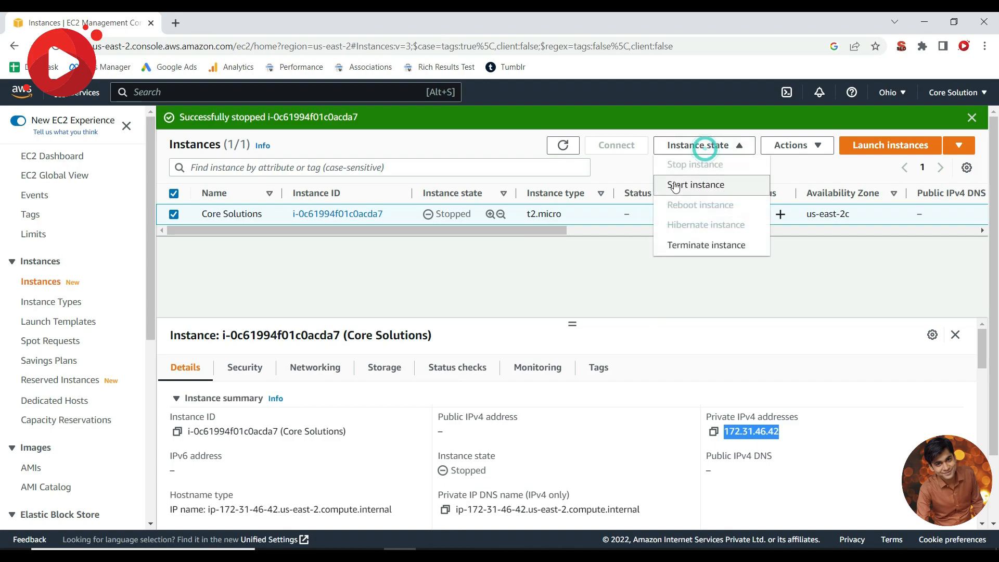
{"action": "left_click", "coordinate": [671, 192]}
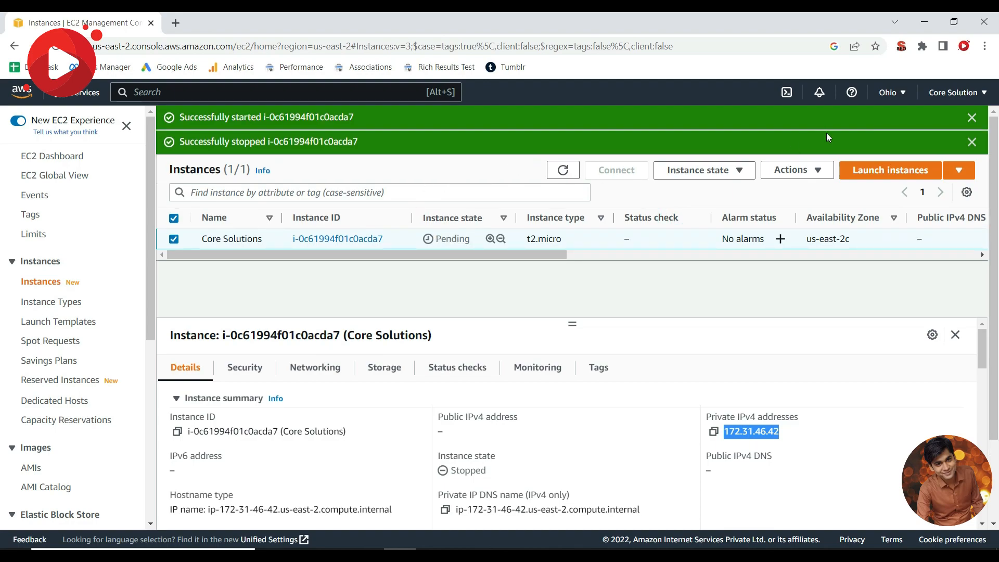
{"action": "left_click", "coordinate": [972, 118]}
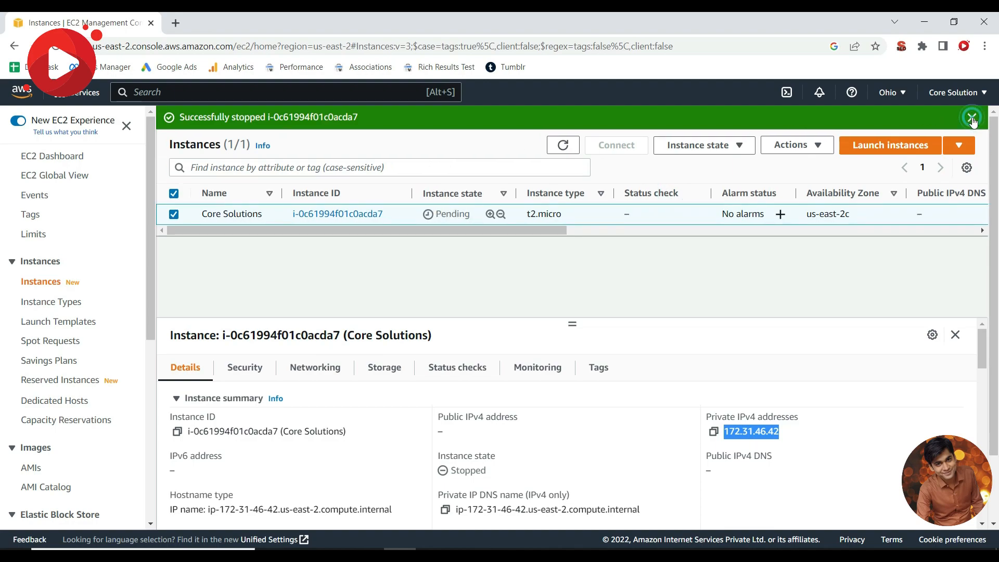
- Dismiss the stop notification, refresh the instance list and select the Core Solutions instance
{"action": "left_click", "coordinate": [972, 117]}
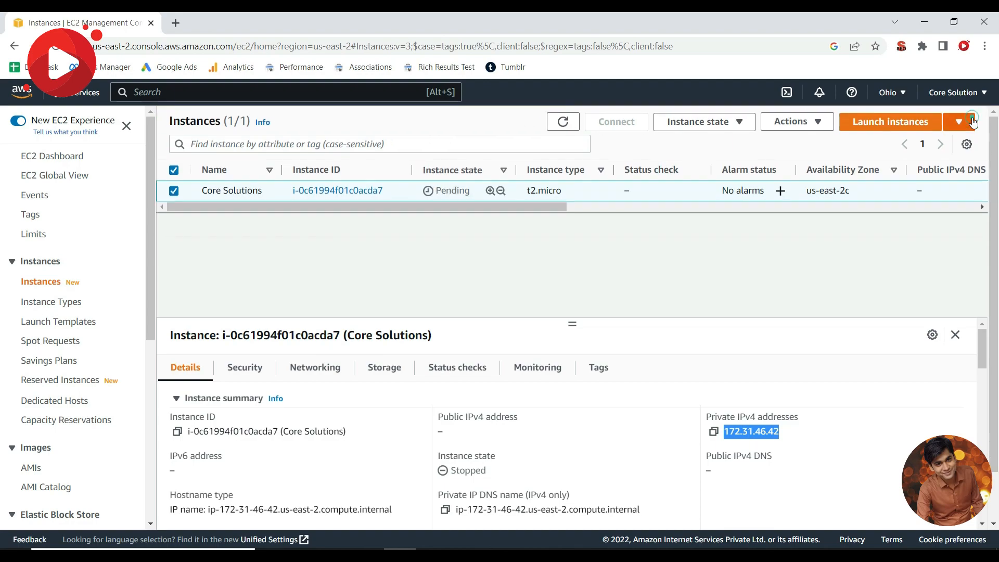
{"action": "left_click", "coordinate": [616, 233]}
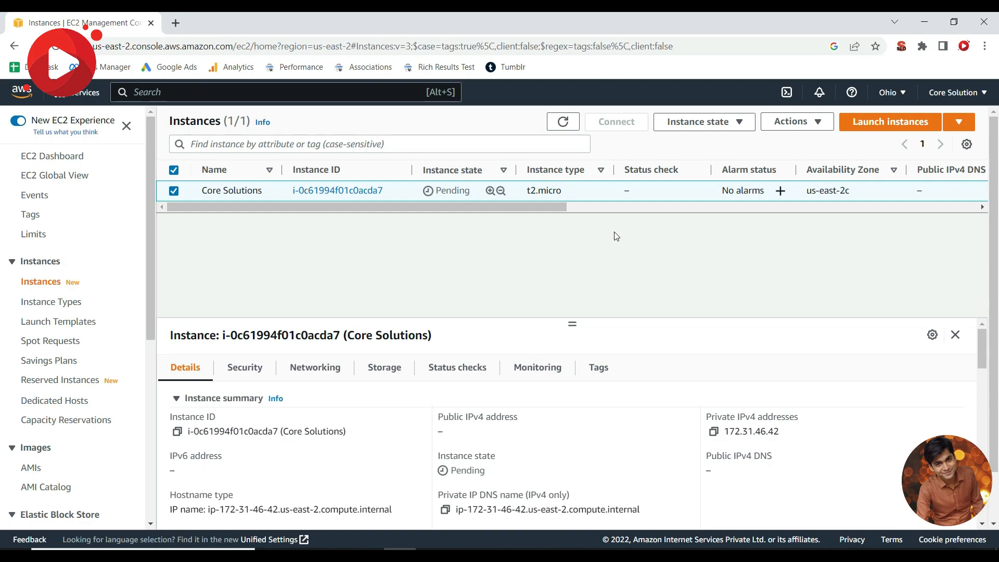
{"action": "left_click", "coordinate": [564, 125]}
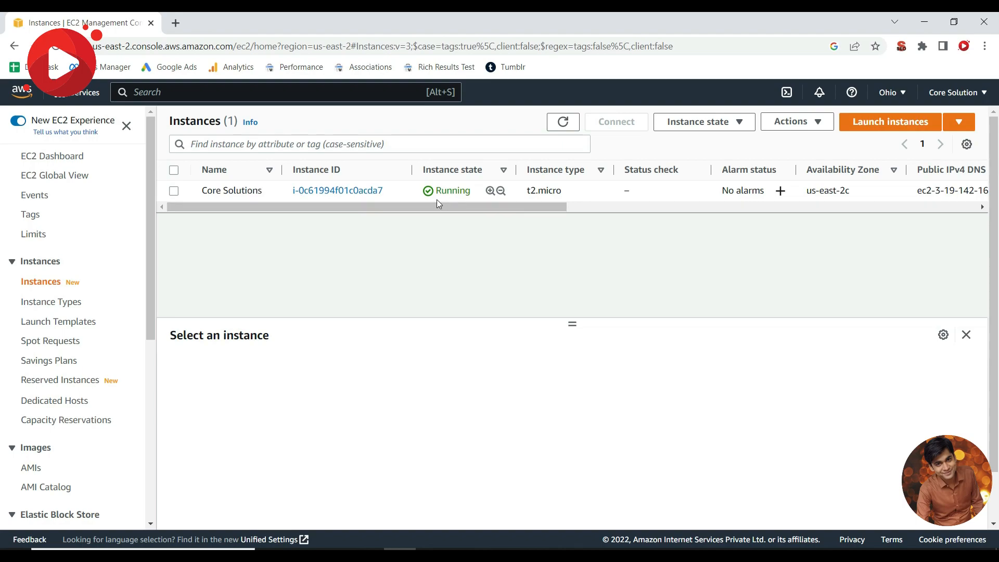
{"action": "left_click", "coordinate": [173, 192]}
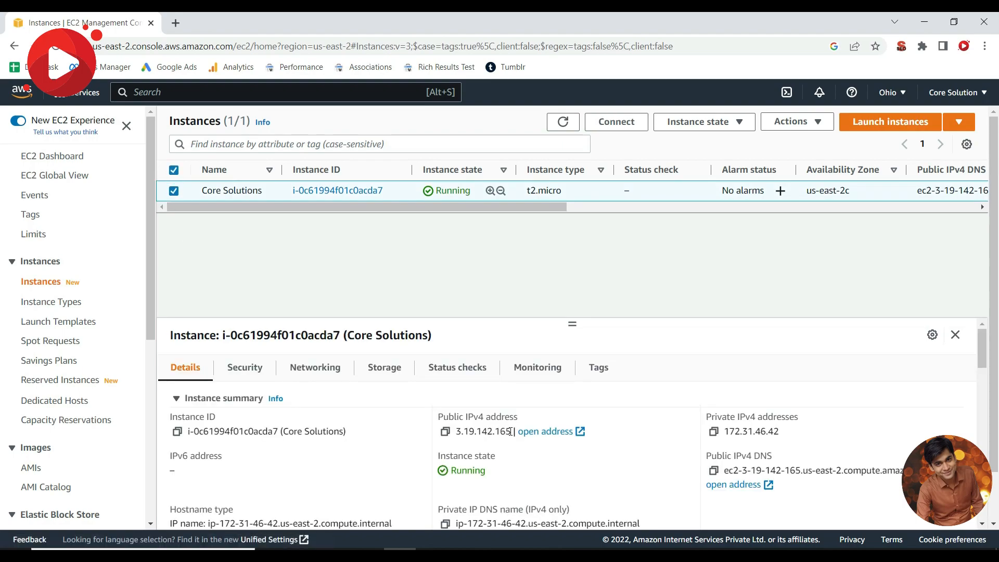
- Copy the instance's public IPv4 address 3.19.142.165 into Notepad on a new line beneath the first public IP, and save the file
{"action": "left_click_drag", "start_coordinate": [513, 431], "coordinate": [457, 434]}
{"action": "key", "text": "ctrl+c"}
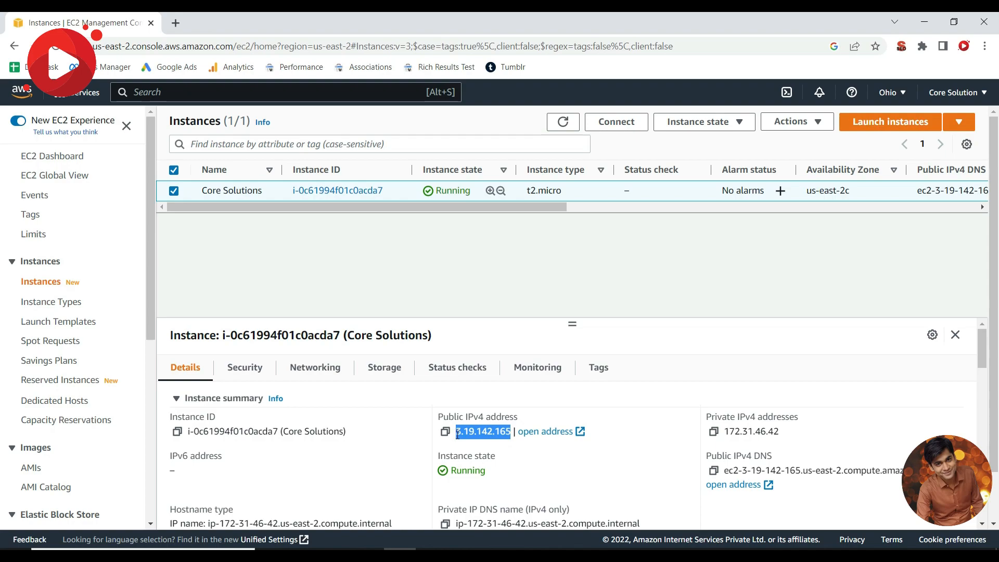
{"action": "key", "text": "alt+Tab"}
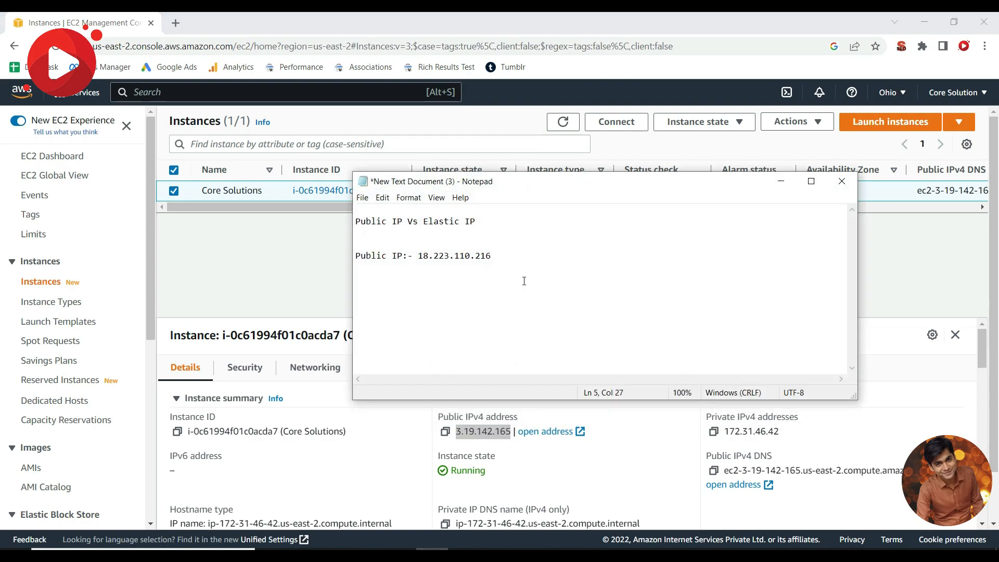
{"action": "key", "text": "Return"}
{"action": "key", "text": "ctrl+v"}
{"action": "left_click_drag", "start_coordinate": [418, 256], "coordinate": [494, 256]}
{"action": "left_click", "coordinate": [494, 256]}
{"action": "left_click_drag", "start_coordinate": [423, 269], "coordinate": [464, 270]}
{"action": "left_click", "coordinate": [483, 269]}
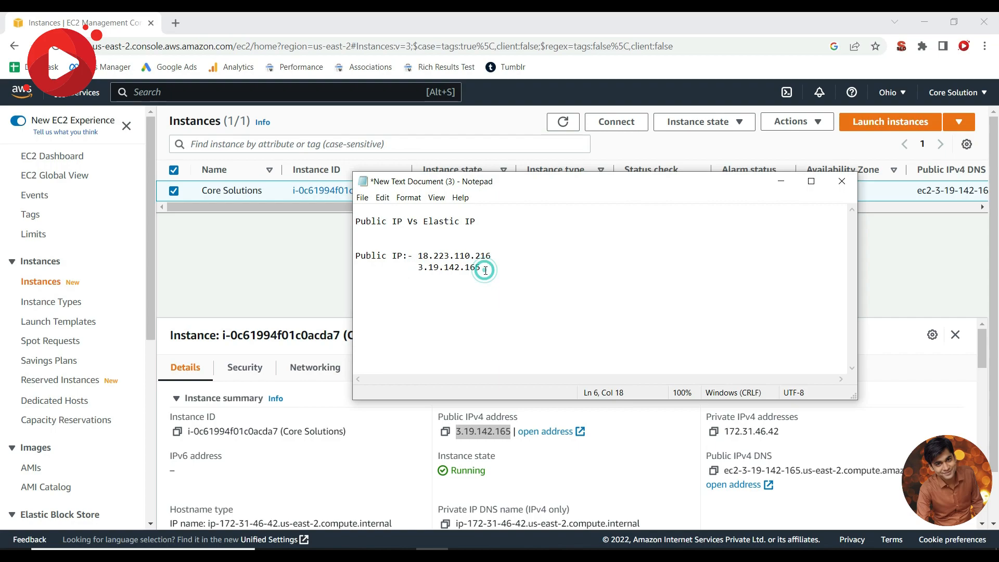
{"action": "key", "text": "ctrl+s"}
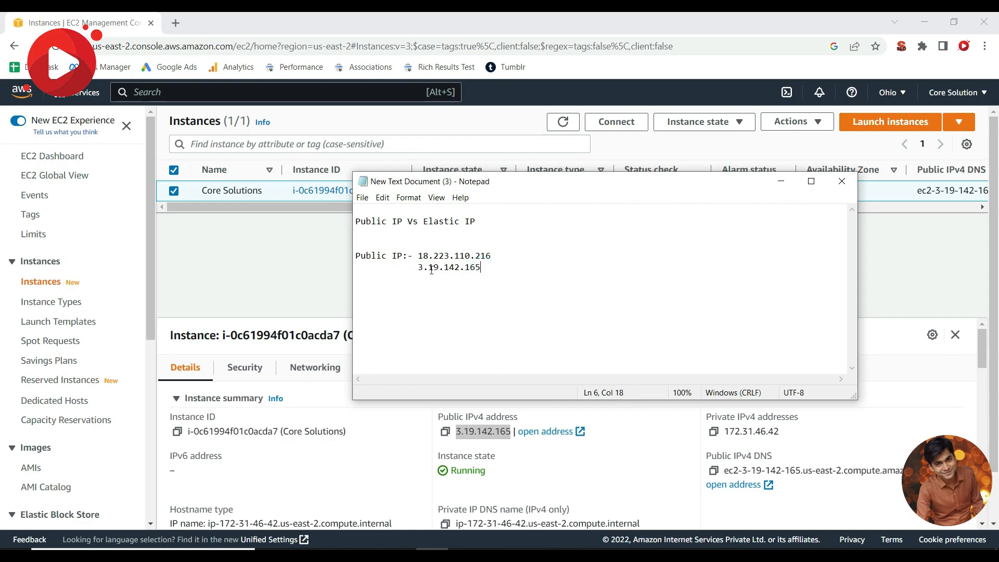
- Return to the AWS console and examine the public and private IPv4 addresses in the restarted Core Solutions instance's summary
{"action": "left_click", "coordinate": [250, 249]}
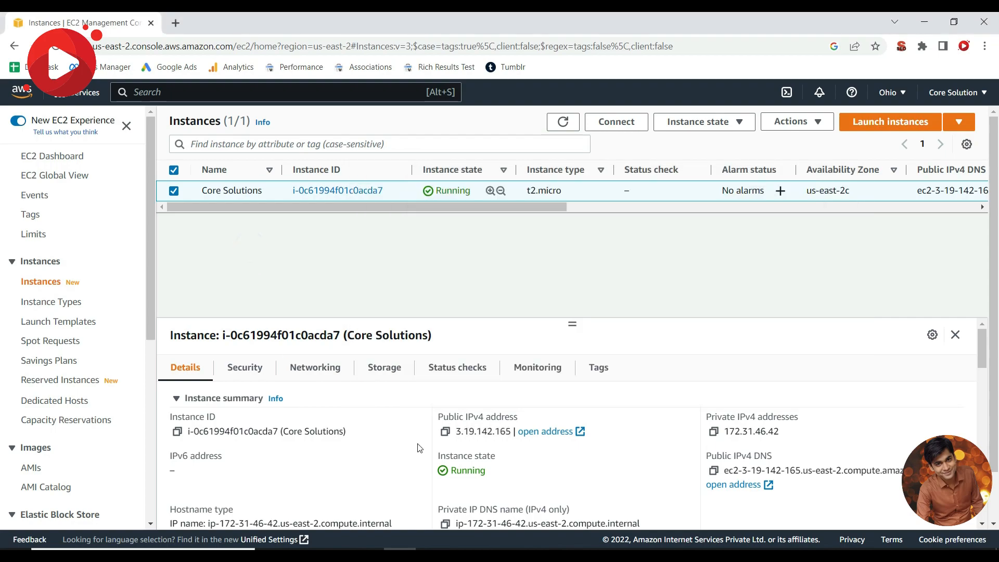
{"action": "left_click", "coordinate": [432, 433]}
{"action": "left_click_drag", "start_coordinate": [450, 432], "coordinate": [513, 433]}
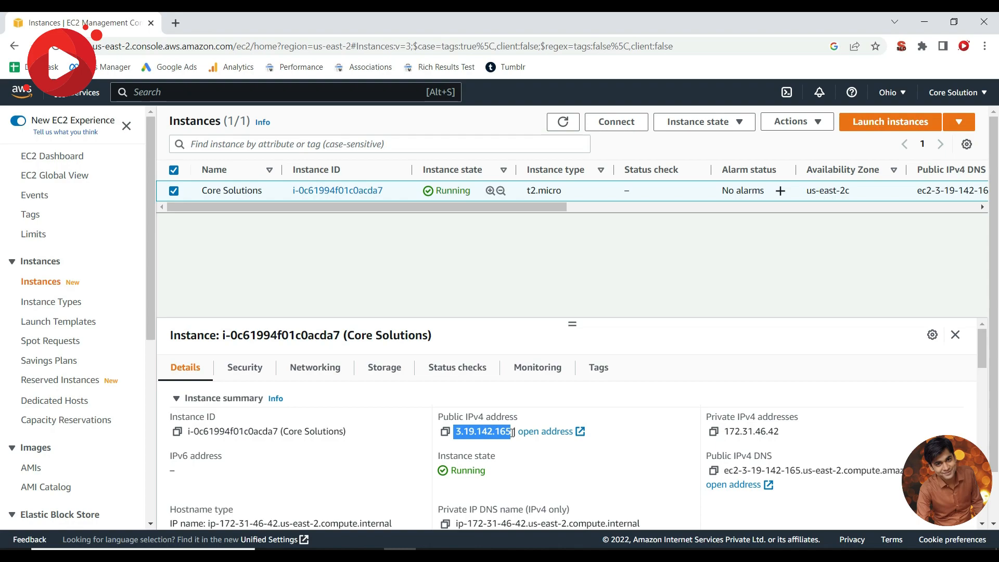
{"action": "left_click", "coordinate": [513, 432]}
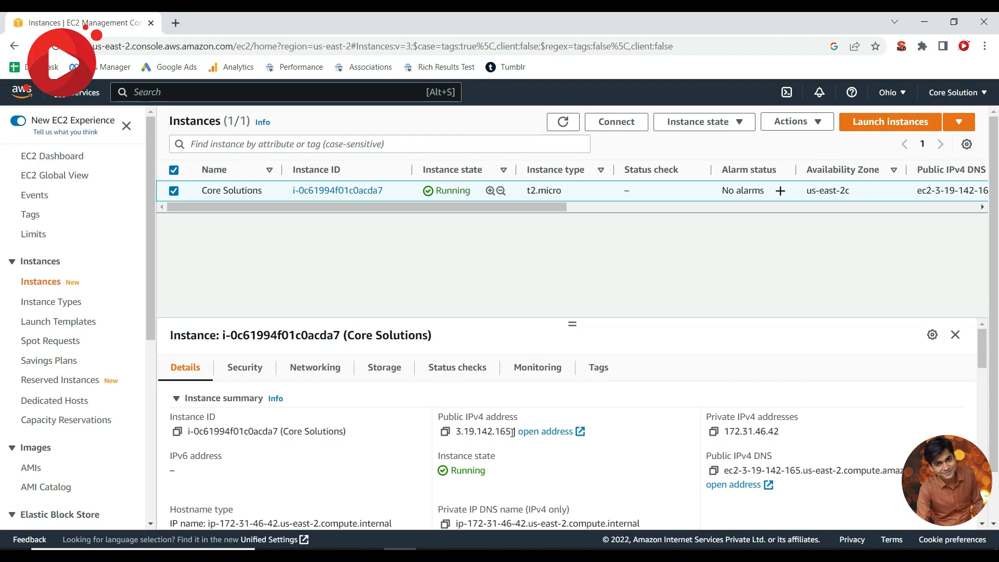
{"action": "left_click_drag", "start_coordinate": [513, 432], "coordinate": [461, 432]}
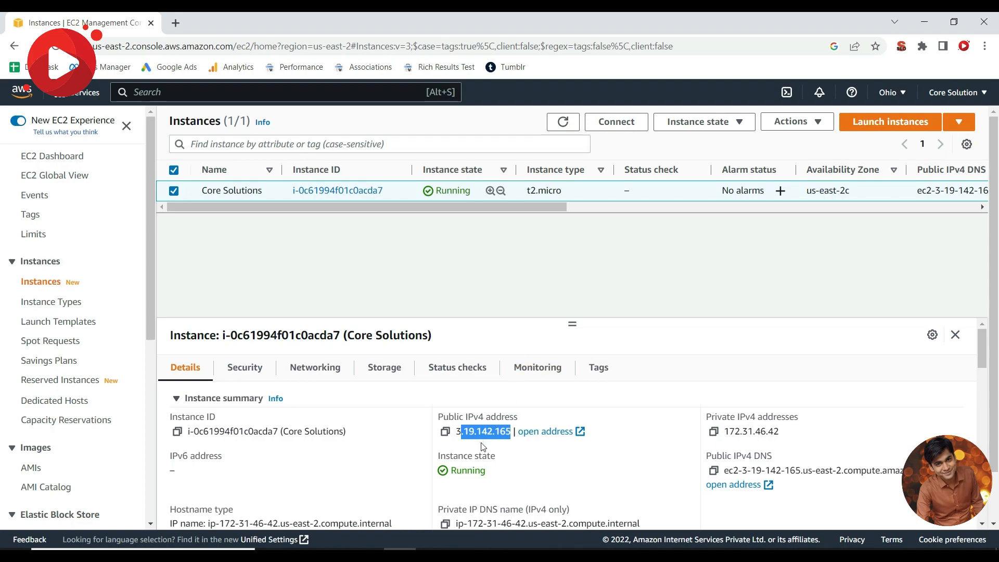
{"action": "left_click", "coordinate": [456, 432]}
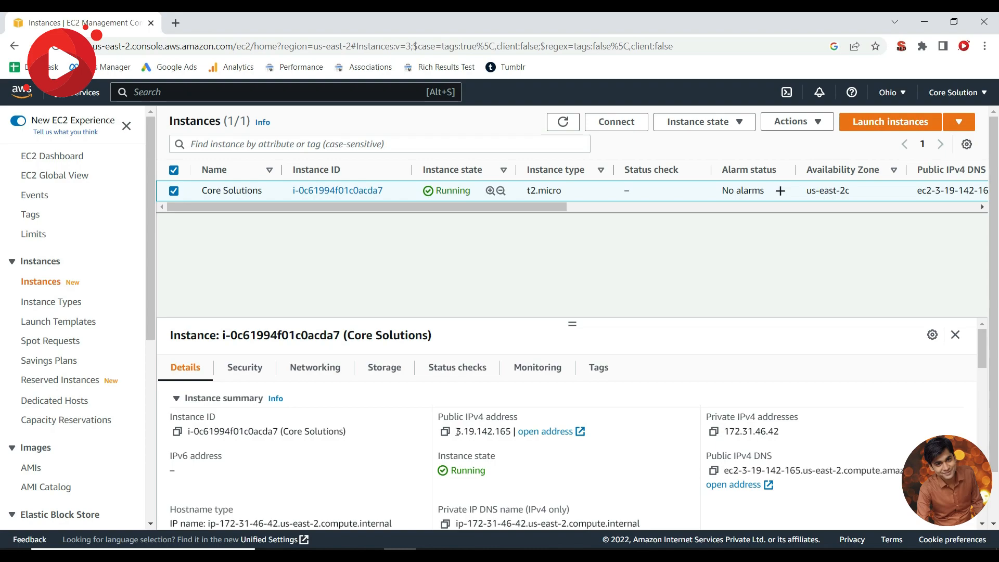
{"action": "mouse_move", "coordinate": [457, 431]}
{"action": "left_mouse_down"}
{"action": "mouse_move", "coordinate": [510, 434]}
{"action": "mouse_move", "coordinate": [456, 434]}
{"action": "left_mouse_up"}
{"action": "left_click", "coordinate": [510, 435]}
{"action": "left_click", "coordinate": [457, 434]}
{"action": "left_click_drag", "start_coordinate": [457, 434], "coordinate": [512, 434]}
{"action": "scroll", "coordinate": [511, 434], "scroll_direction": "down", "scroll_amount": 1}
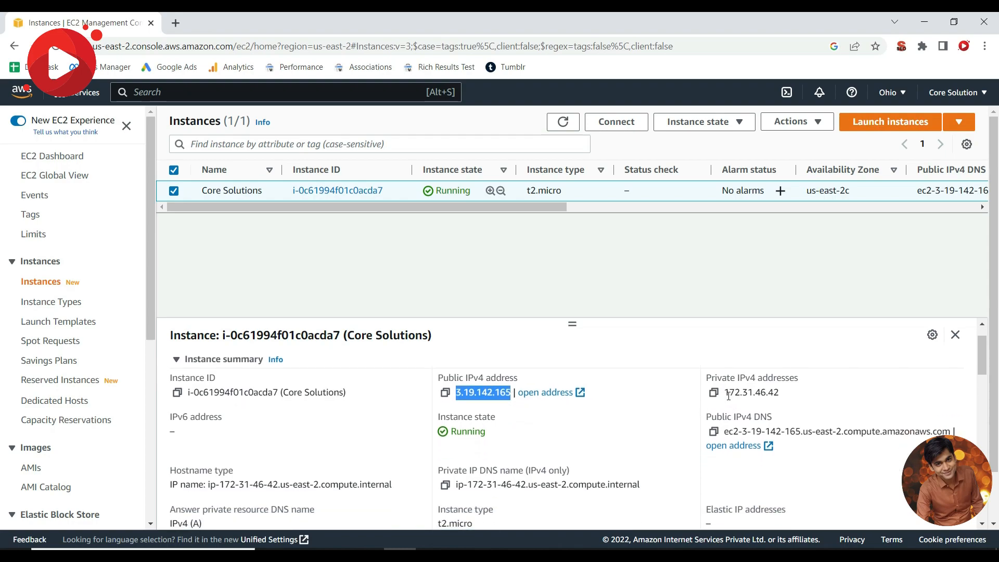
{"action": "left_click_drag", "start_coordinate": [728, 396], "coordinate": [779, 394]}
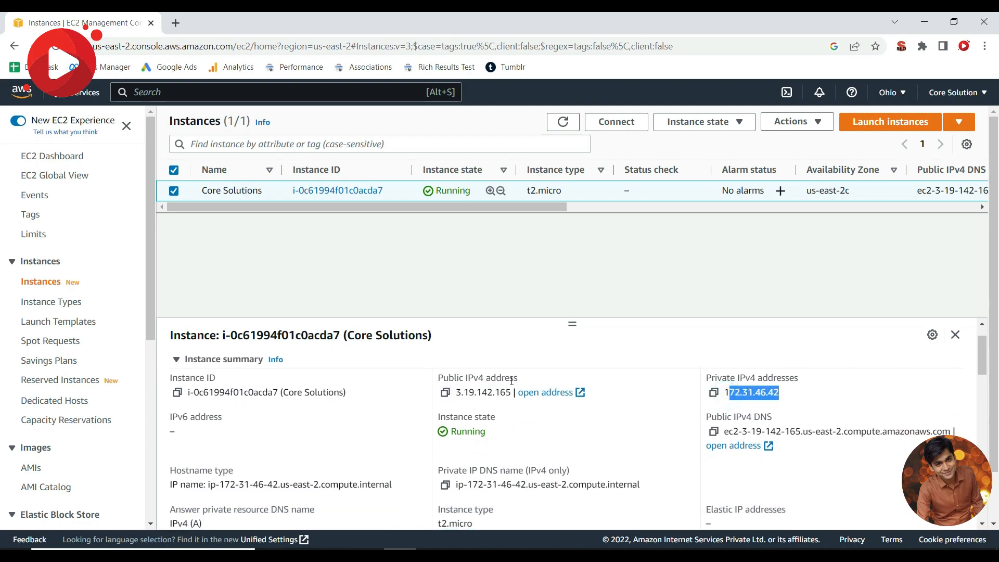
{"action": "mouse_move", "coordinate": [513, 394]}
{"action": "left_mouse_down"}
{"action": "mouse_move", "coordinate": [457, 396]}
{"action": "mouse_move", "coordinate": [511, 395]}
{"action": "left_mouse_up"}
{"action": "left_click", "coordinate": [457, 396]}
{"action": "left_click", "coordinate": [511, 396]}
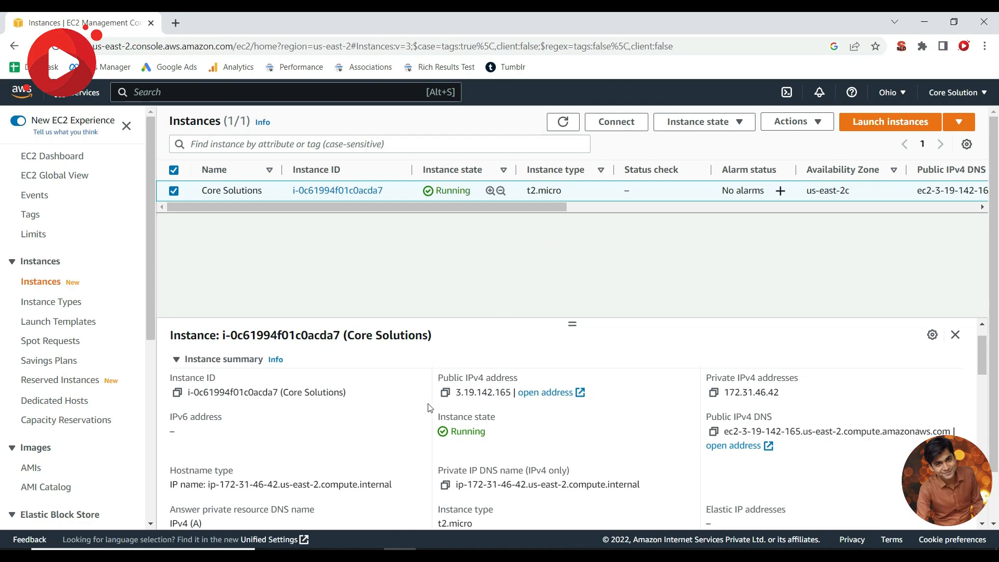
{"action": "left_click_drag", "start_coordinate": [457, 395], "coordinate": [511, 395]}
- Switch to Notepad and highlight "Elastic IP" in the heading line
{"action": "key", "text": "alt+Tab"}
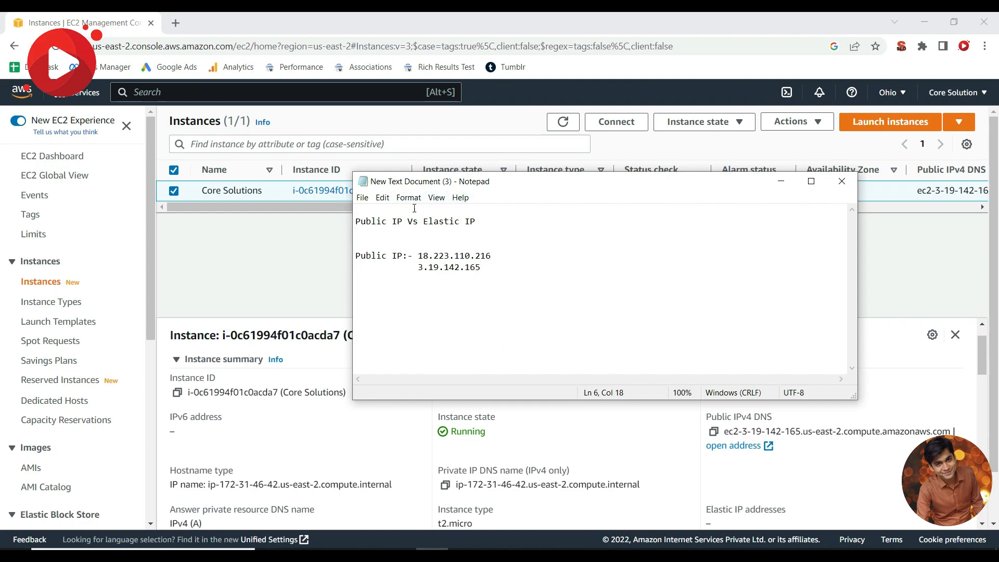
{"action": "left_click", "coordinate": [426, 222]}
{"action": "left_click", "coordinate": [489, 224]}
{"action": "left_click_drag", "start_coordinate": [417, 221], "coordinate": [493, 222]}
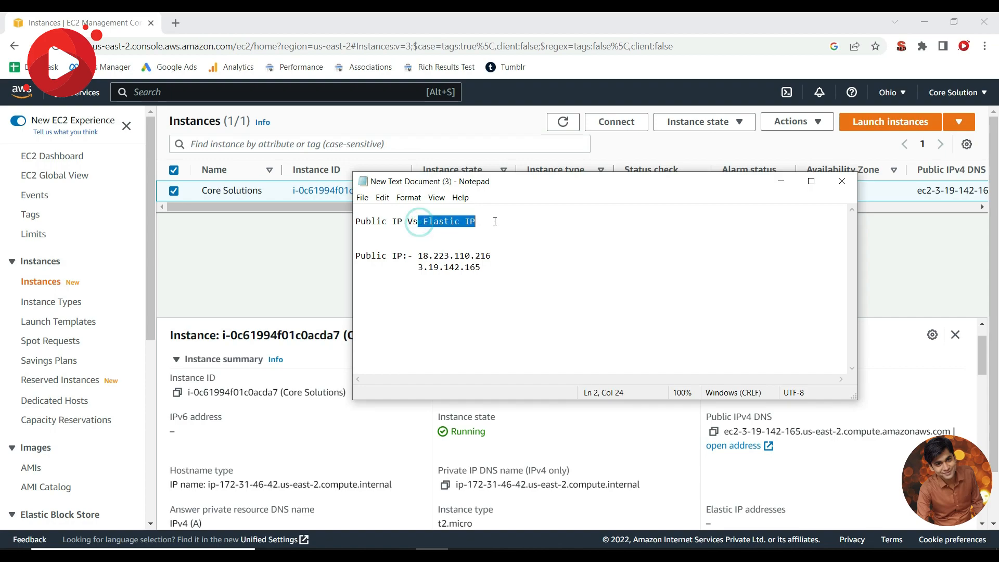
- Return to the AWS console and open the Elastic IPs page under Network & Security
{"action": "left_click", "coordinate": [288, 233]}
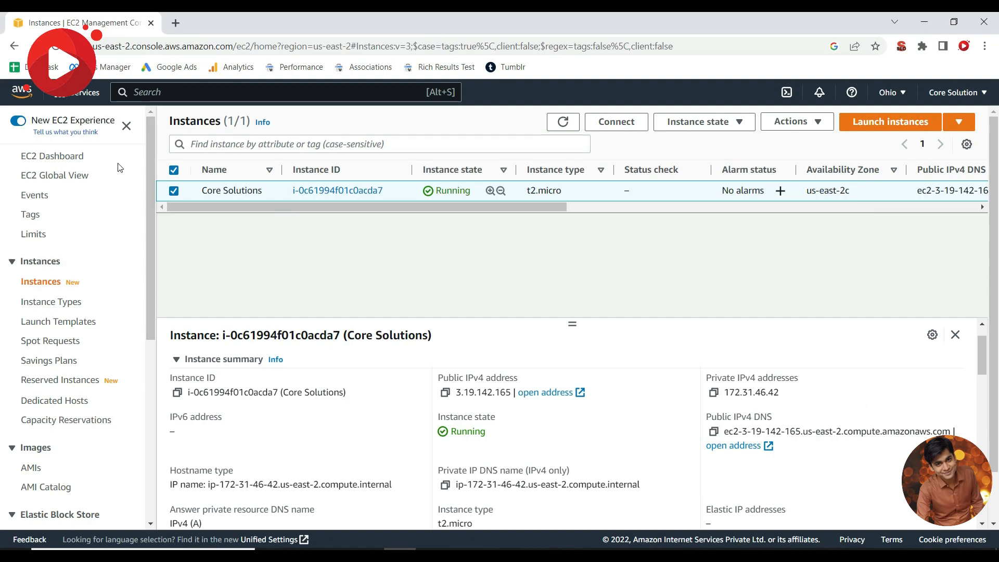
{"action": "scroll", "coordinate": [95, 291], "scroll_direction": "down", "scroll_amount": 3}
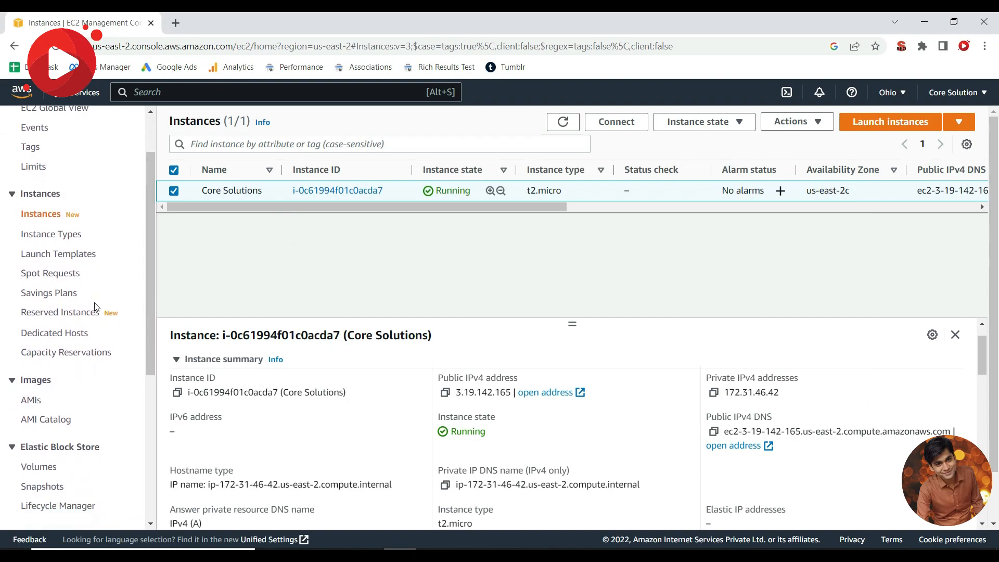
{"action": "scroll", "coordinate": [95, 307], "scroll_direction": "down", "scroll_amount": 3}
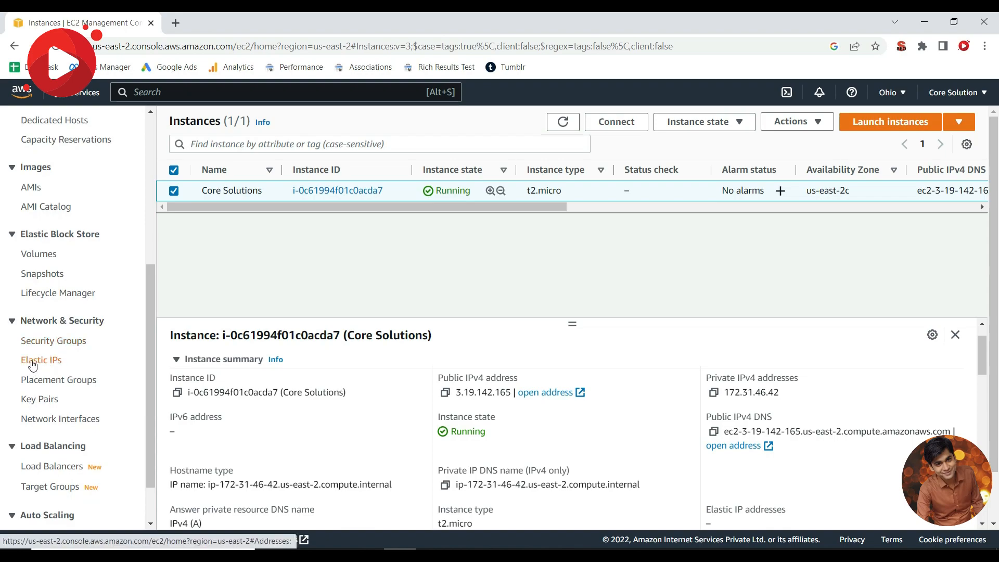
{"action": "left_click", "coordinate": [32, 362]}
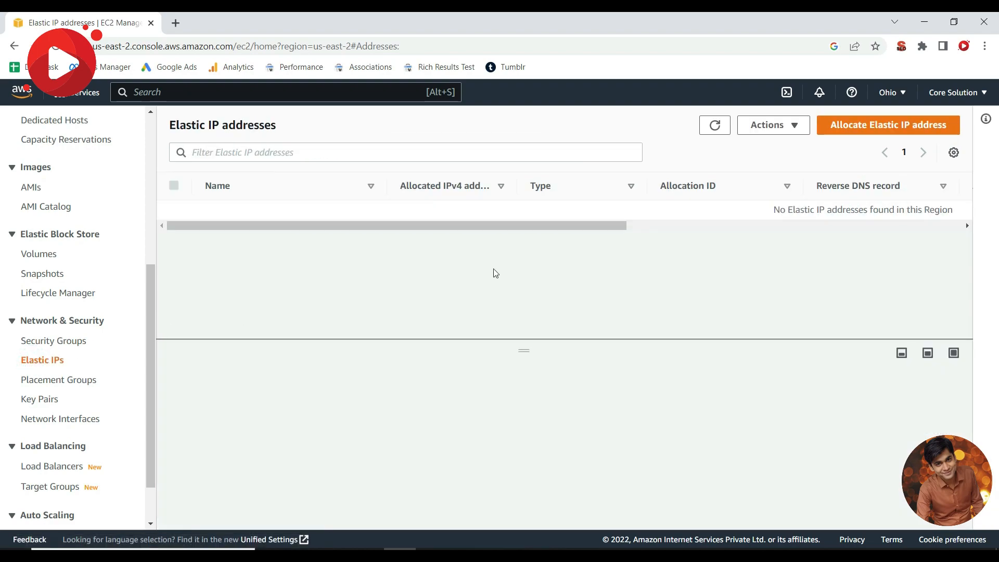
{"action": "left_click_drag", "start_coordinate": [372, 228], "coordinate": [312, 247]}
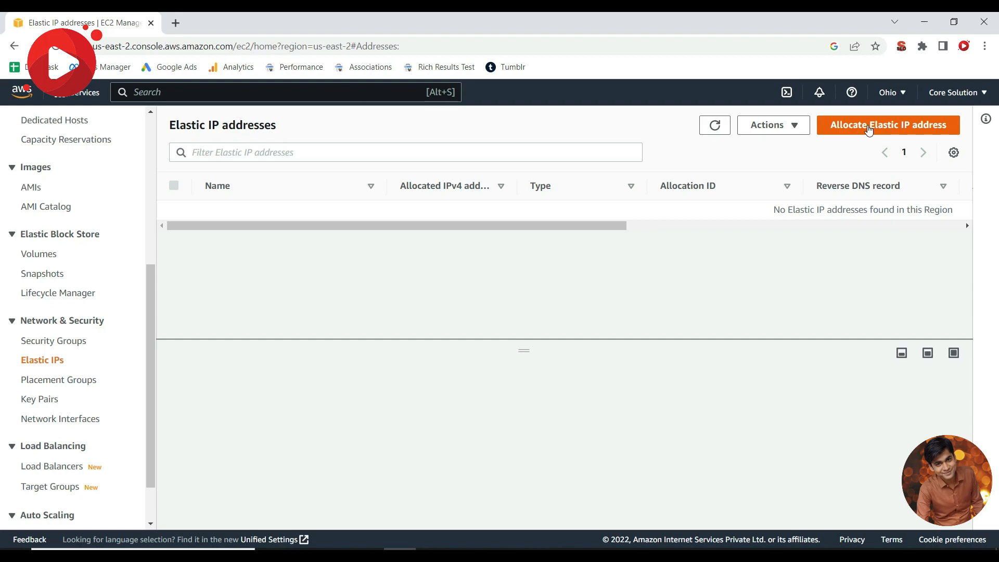
- Allocate a new Elastic IP address from Amazon's pool of IPv4 addresses, without adding tags
{"action": "left_click", "coordinate": [868, 130]}
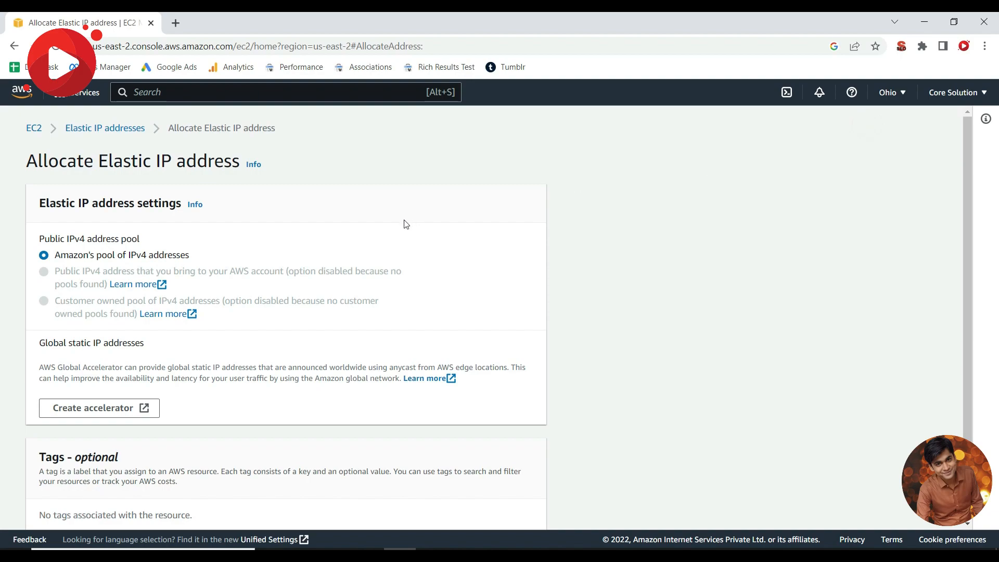
{"action": "scroll", "coordinate": [406, 224], "scroll_direction": "down", "scroll_amount": 2}
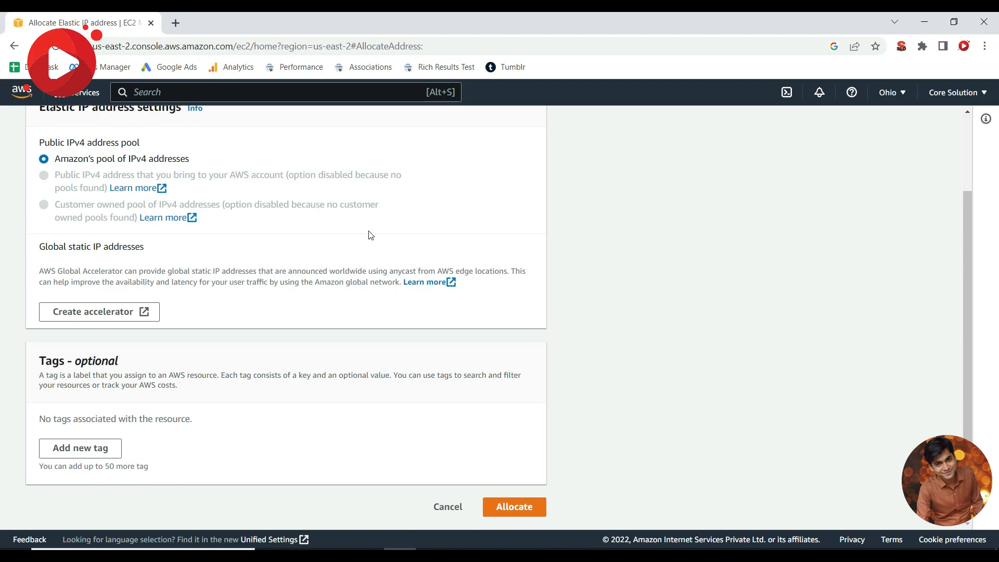
{"action": "scroll", "coordinate": [369, 240], "scroll_direction": "up", "scroll_amount": 2}
{"action": "scroll", "coordinate": [373, 247], "scroll_direction": "down", "scroll_amount": 2}
{"action": "left_click", "coordinate": [502, 509]}
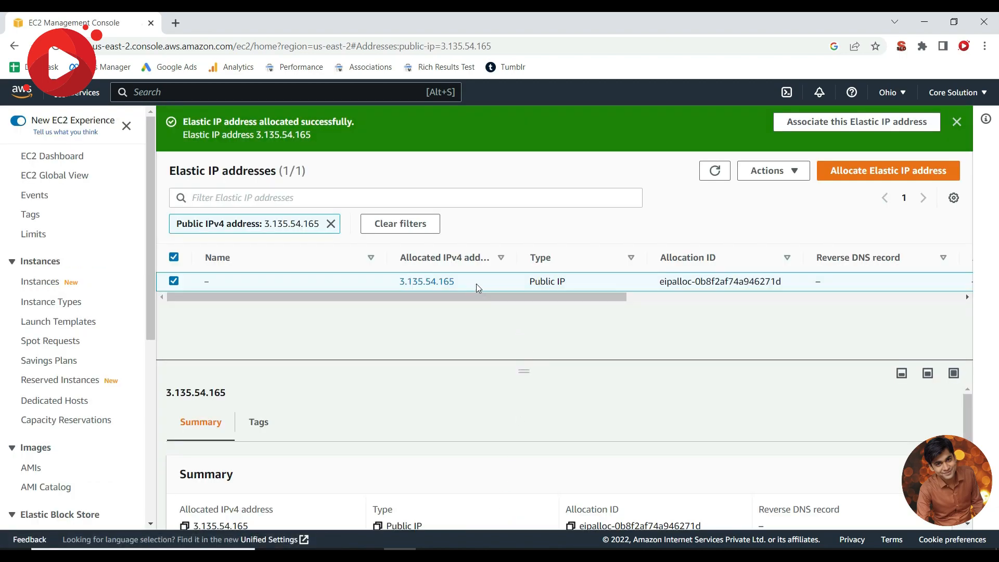
- Dismiss the allocation notification and examine the new Elastic IP address and the actions available for it
{"action": "left_click_drag", "start_coordinate": [468, 281], "coordinate": [396, 286]}
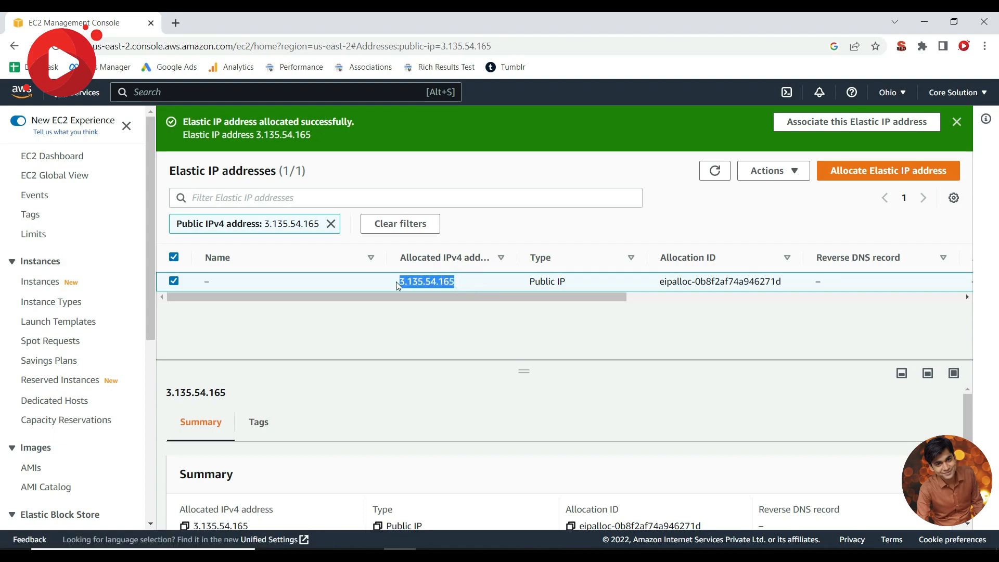
{"action": "mouse_move", "coordinate": [396, 286]}
{"action": "left_mouse_down"}
{"action": "mouse_move", "coordinate": [460, 283]}
{"action": "mouse_move", "coordinate": [398, 286]}
{"action": "left_mouse_up"}
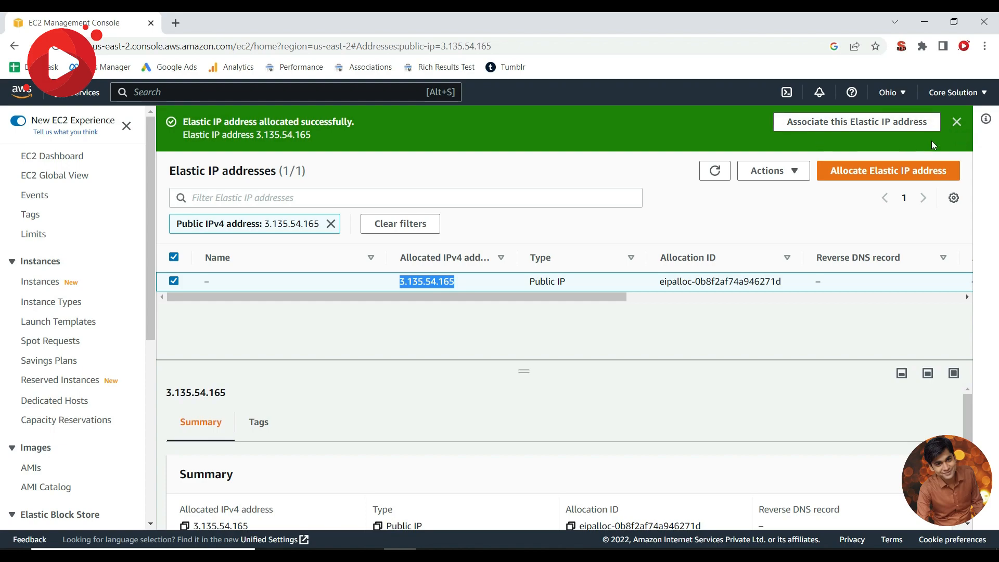
{"action": "left_click", "coordinate": [956, 123]}
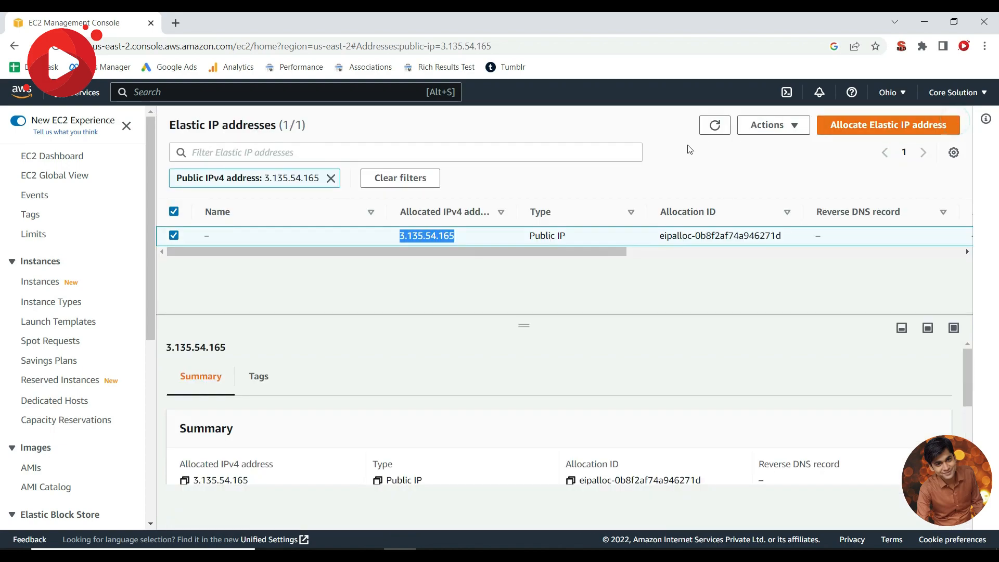
{"action": "left_click", "coordinate": [412, 295]}
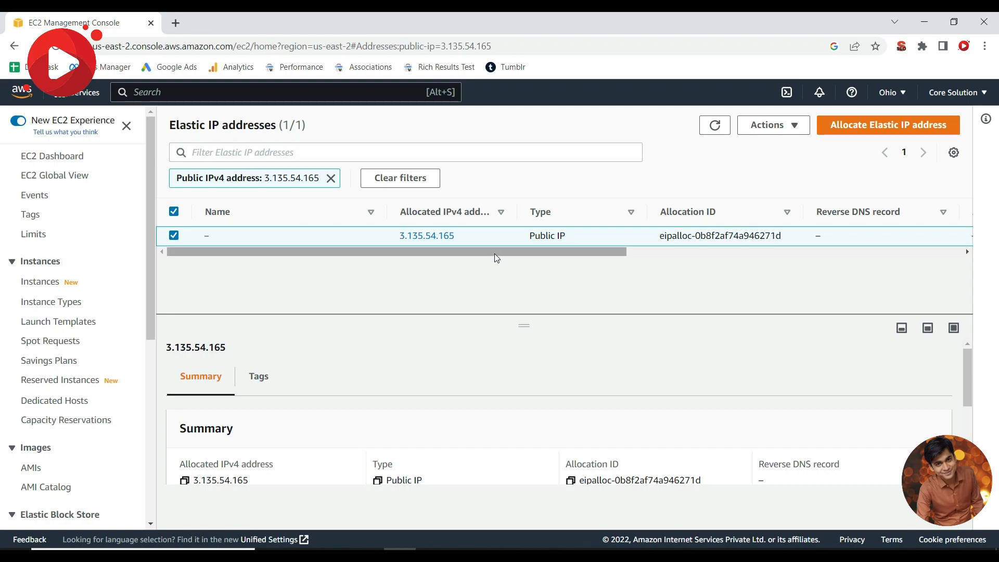
{"action": "left_click_drag", "start_coordinate": [497, 251], "coordinate": [242, 316]}
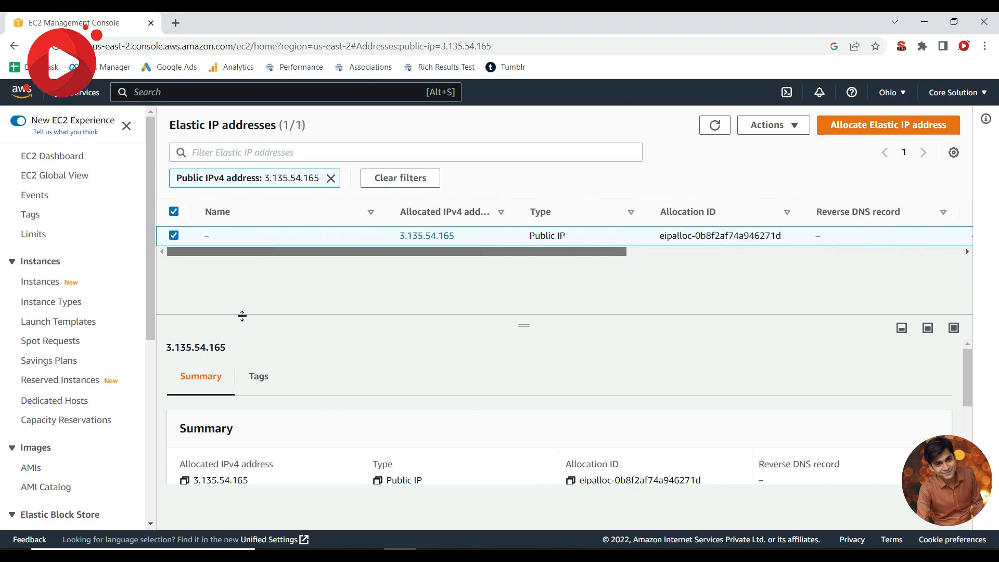
{"action": "left_click", "coordinate": [762, 124]}
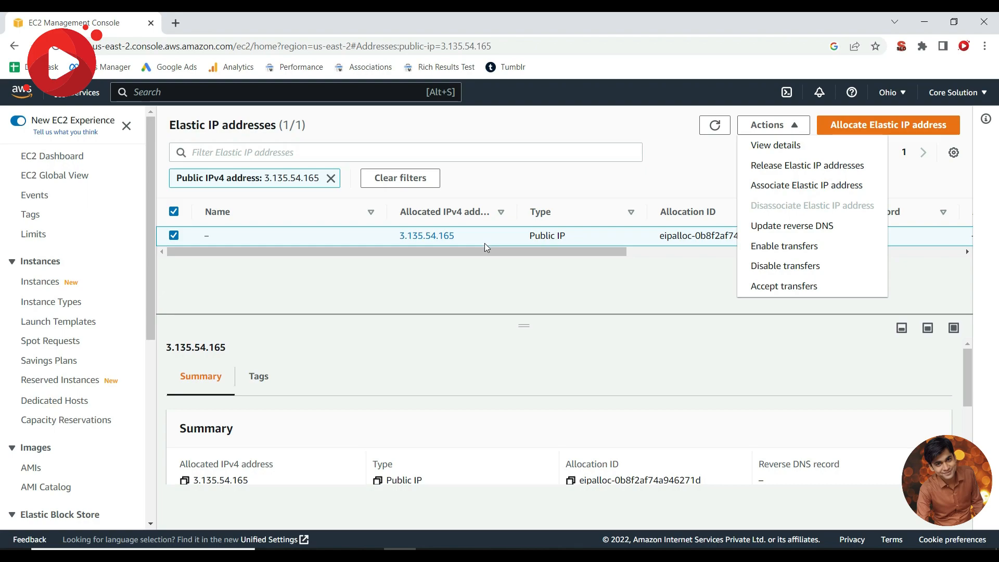
{"action": "left_click", "coordinate": [460, 290]}
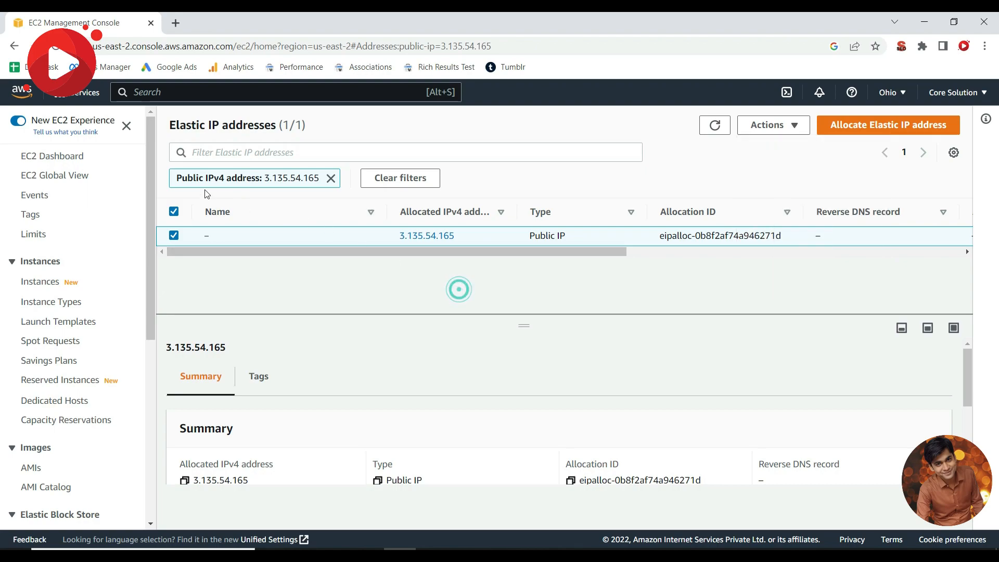
- Go to the EC2 dashboard and open the list of running instances
{"action": "left_click", "coordinate": [67, 156]}
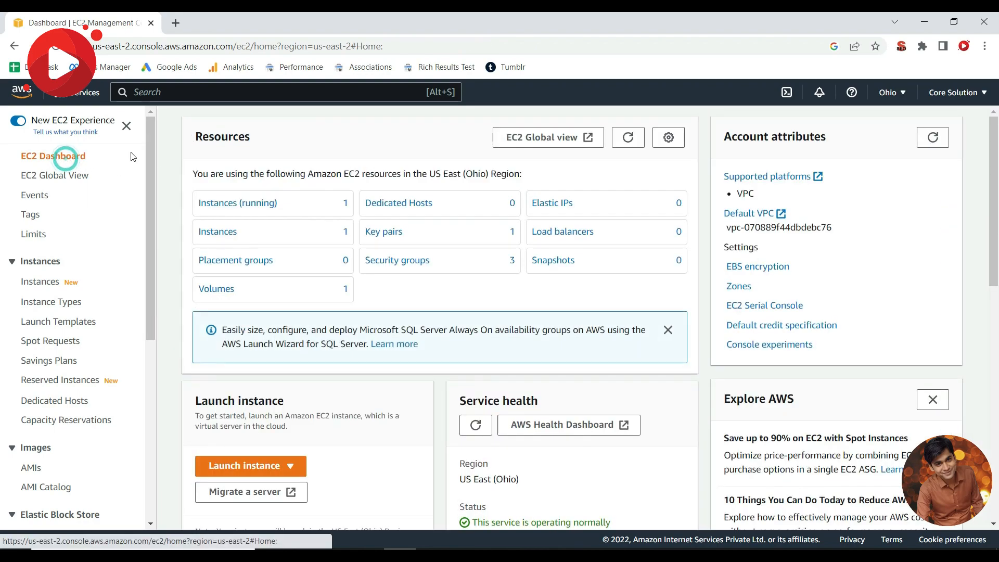
{"action": "left_click", "coordinate": [229, 205]}
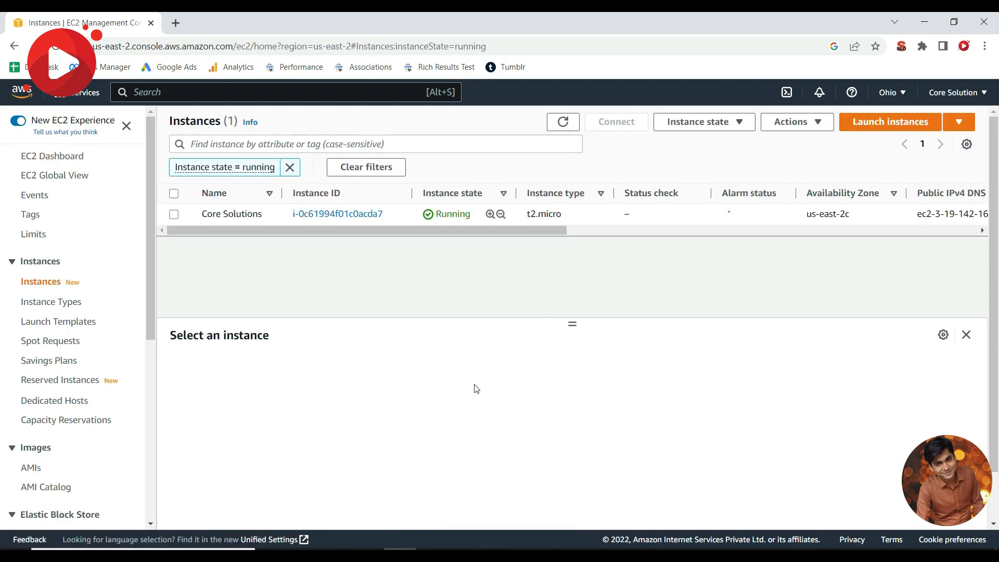
- Select the Core Solutions instance and compare its public IPv4 address with the second public IP recorded in the Notepad notes
{"action": "left_click", "coordinate": [174, 214]}
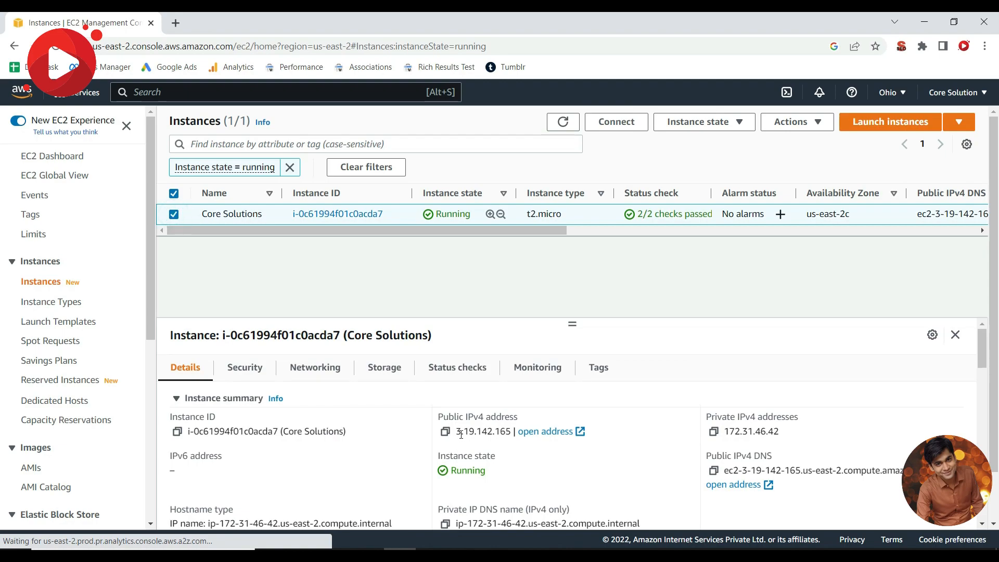
{"action": "left_click", "coordinate": [435, 547]}
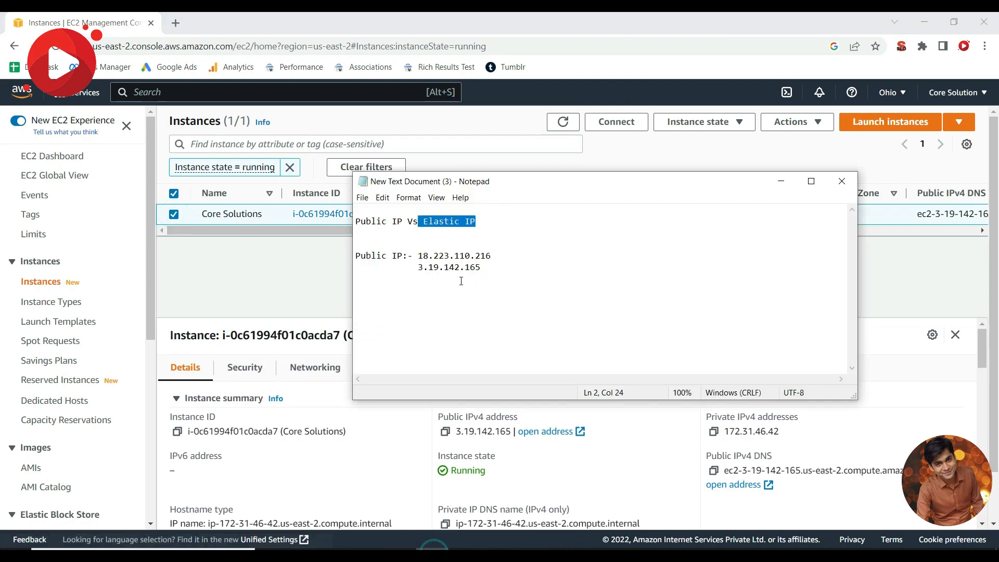
{"action": "left_click_drag", "start_coordinate": [487, 270], "coordinate": [396, 268]}
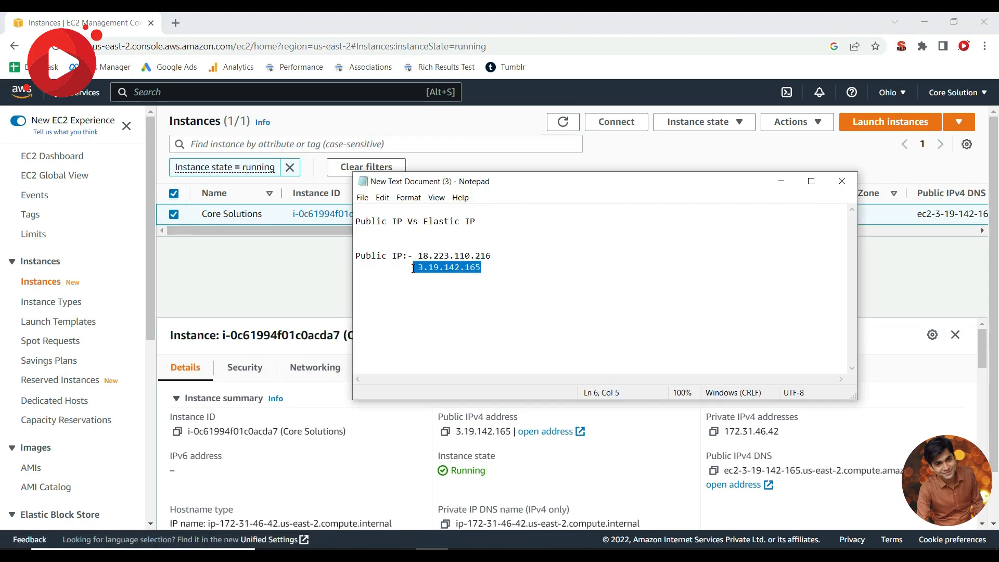
{"action": "left_click", "coordinate": [416, 269]}
- From the Elastic IPs page, associate the Elastic IP address 3.135.54.165 with the running Core Solutions instance
{"action": "scroll", "coordinate": [73, 468], "scroll_direction": "down", "scroll_amount": 3}
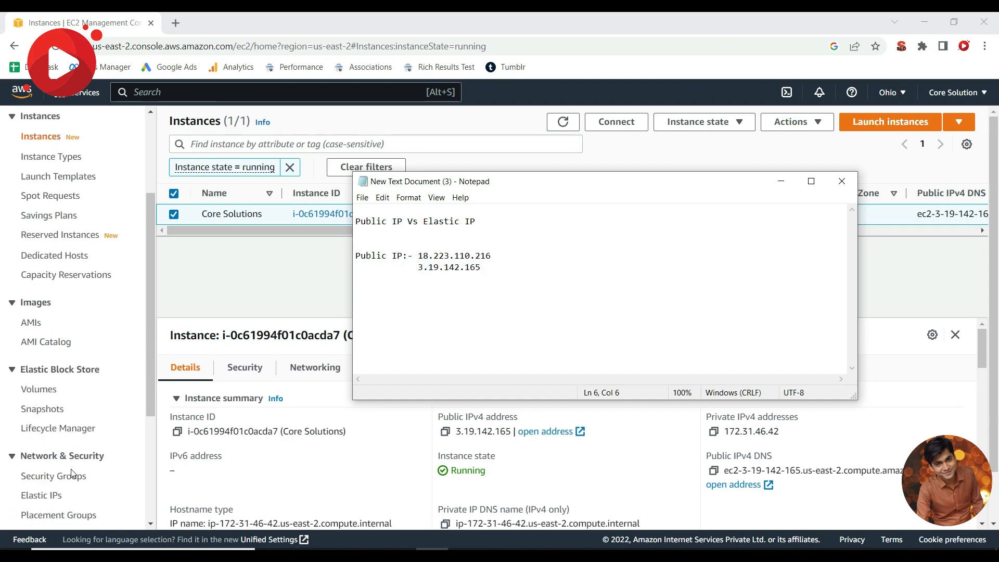
{"action": "left_click", "coordinate": [53, 473]}
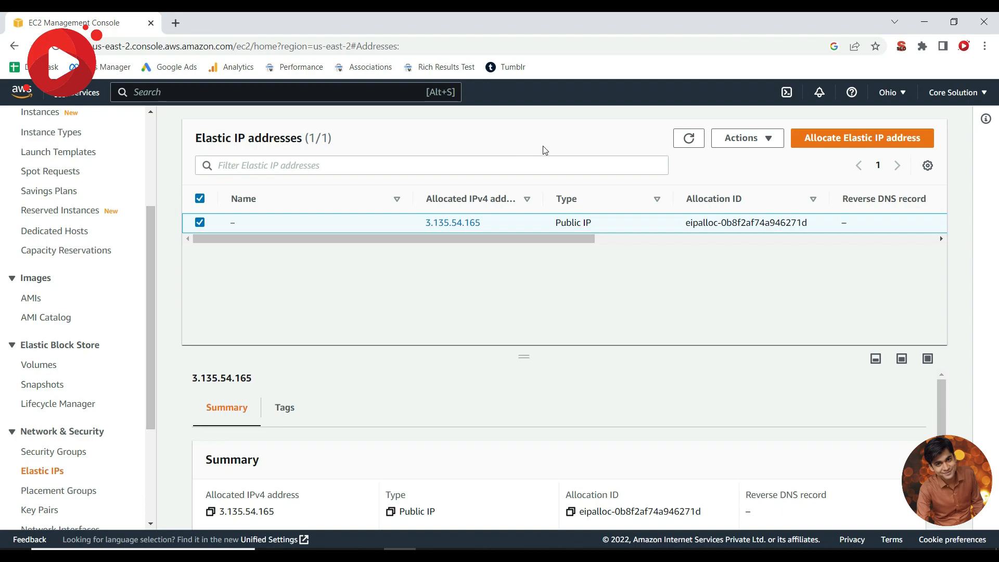
{"action": "left_click", "coordinate": [746, 140]}
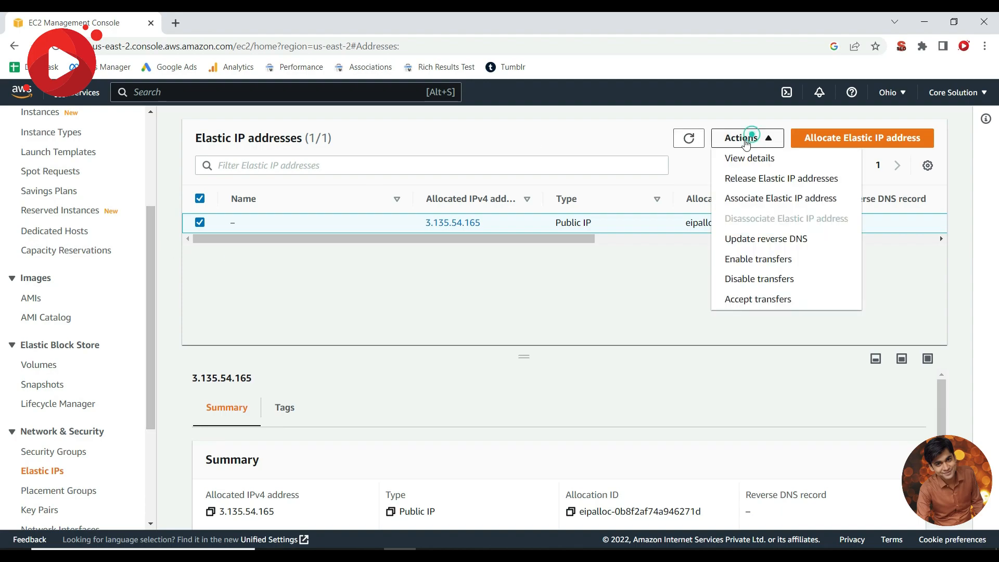
{"action": "left_click", "coordinate": [771, 198]}
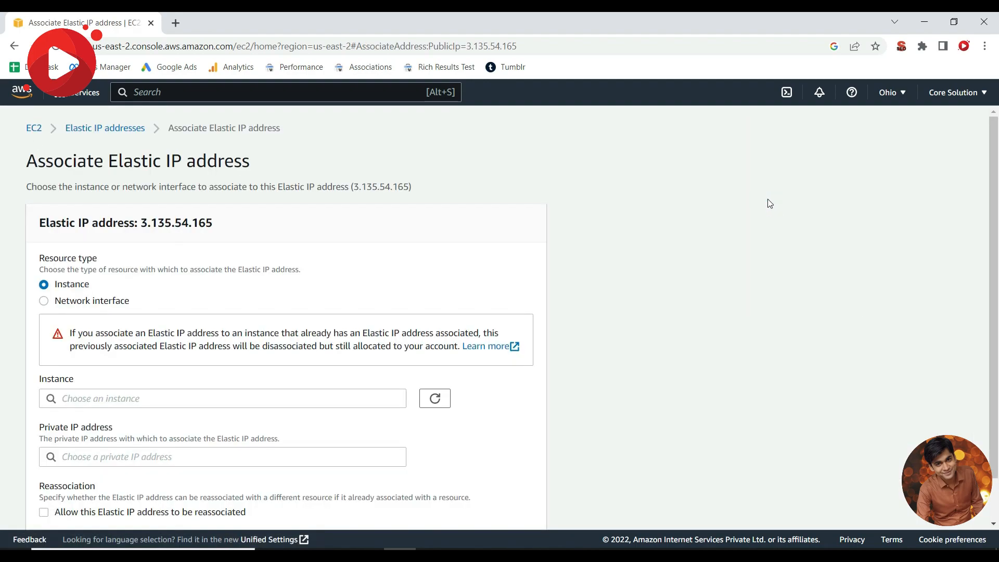
{"action": "scroll", "coordinate": [526, 223], "scroll_direction": "down", "scroll_amount": 1}
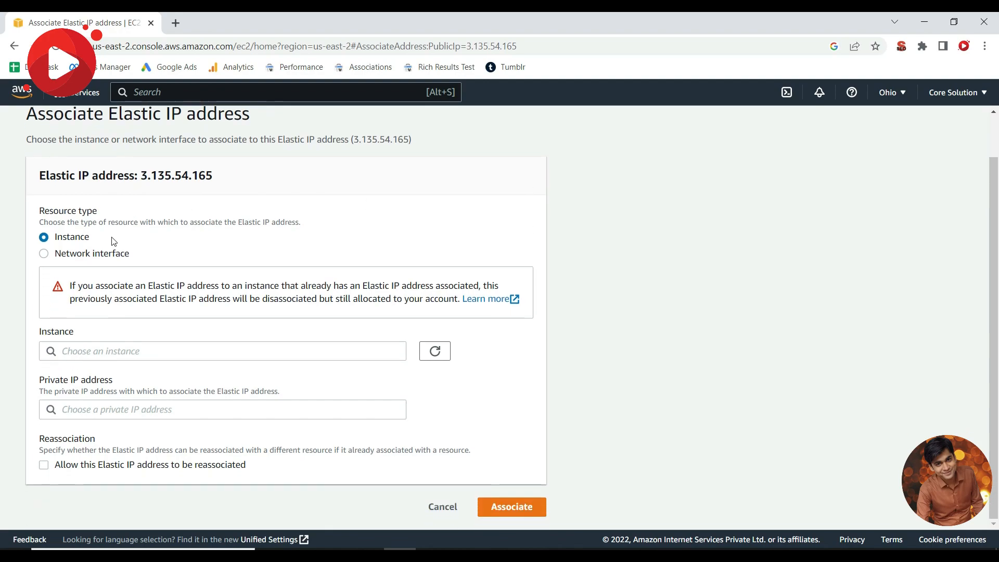
{"action": "left_click", "coordinate": [133, 352]}
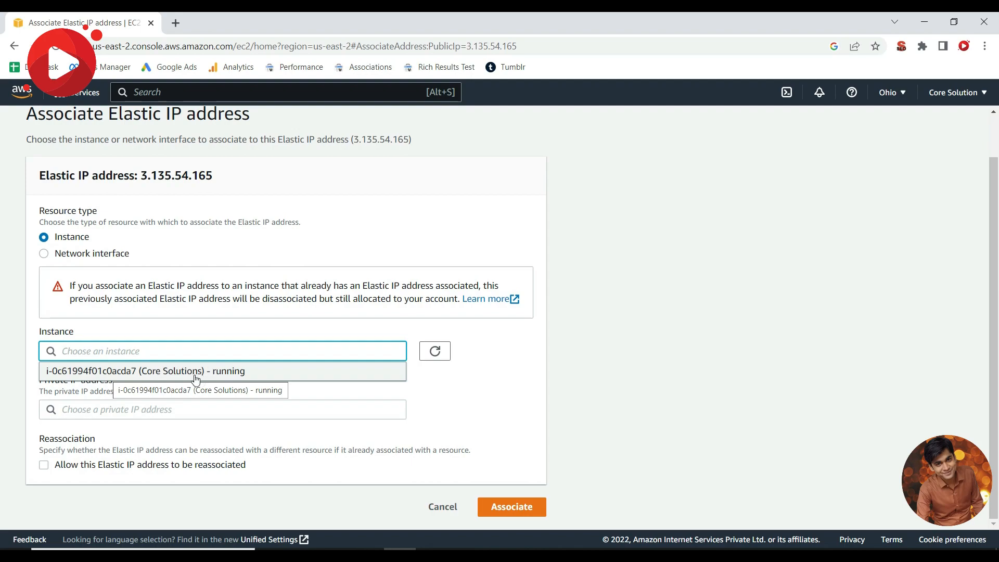
{"action": "left_click", "coordinate": [151, 376]}
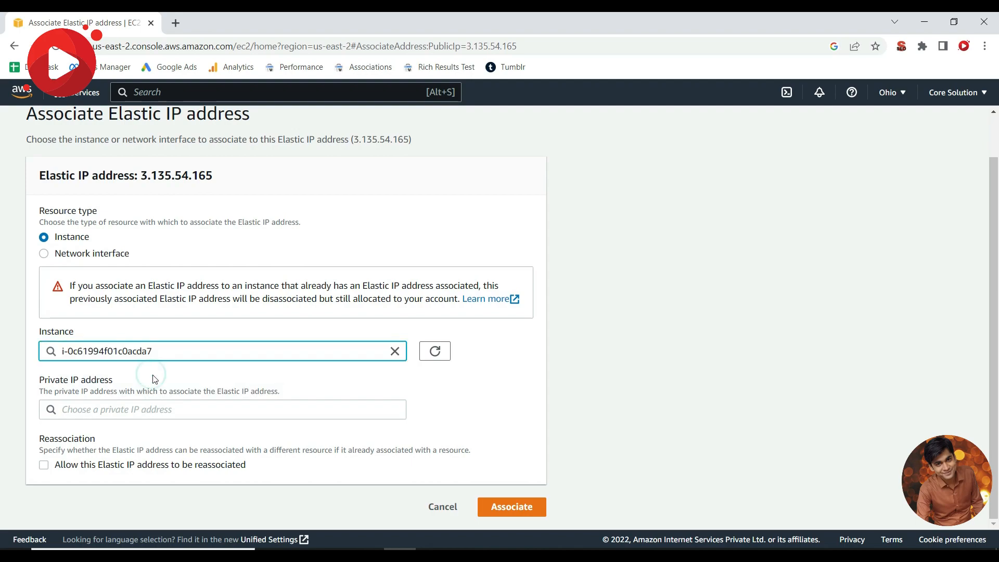
{"action": "left_click", "coordinate": [519, 508]}
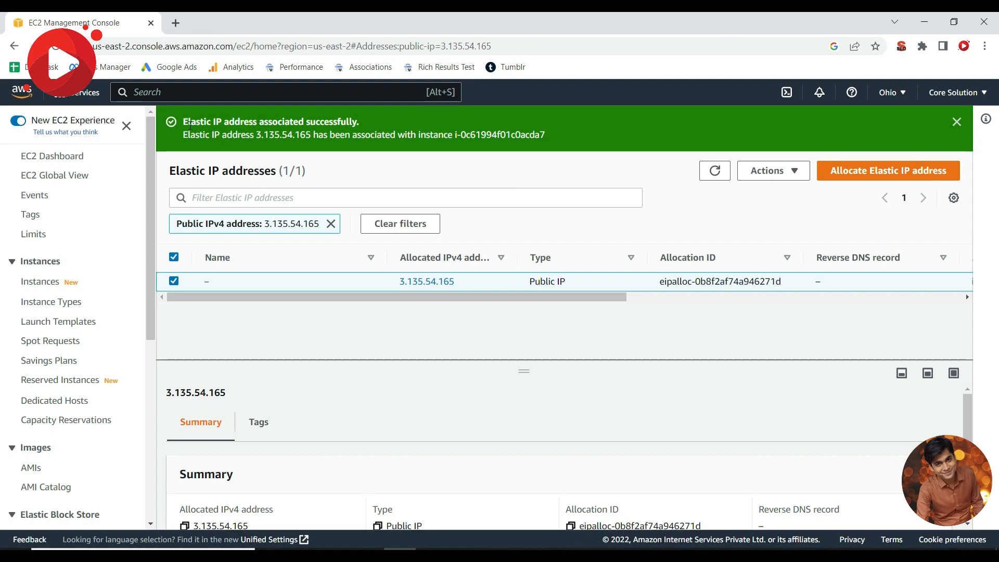
- Copy the associated Elastic IP into the Notepad notes as "Elastic IP:- 3.135.54.165" below the public IPs and save the file
{"action": "left_click_drag", "start_coordinate": [190, 125], "coordinate": [273, 125]}
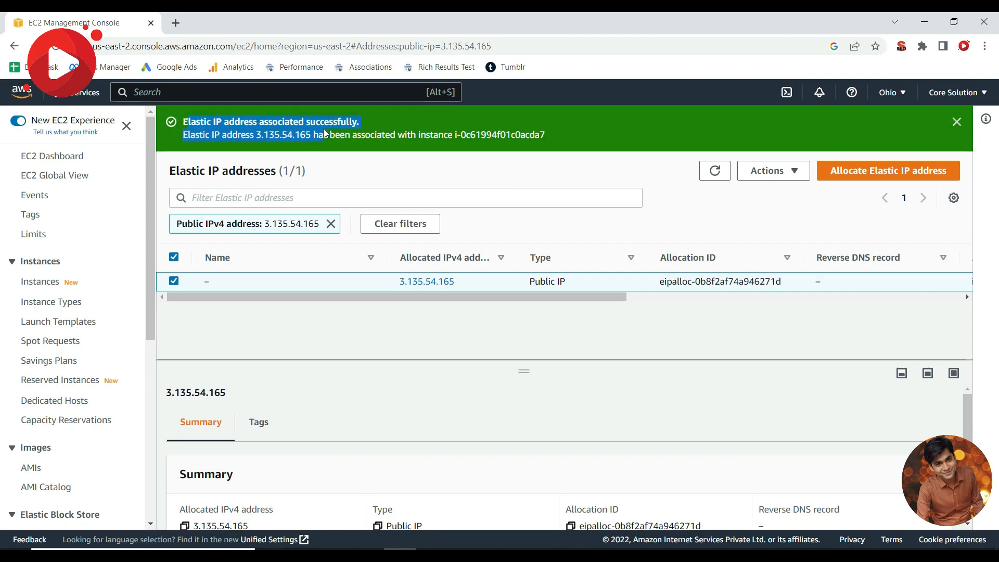
{"action": "left_click", "coordinate": [204, 136]}
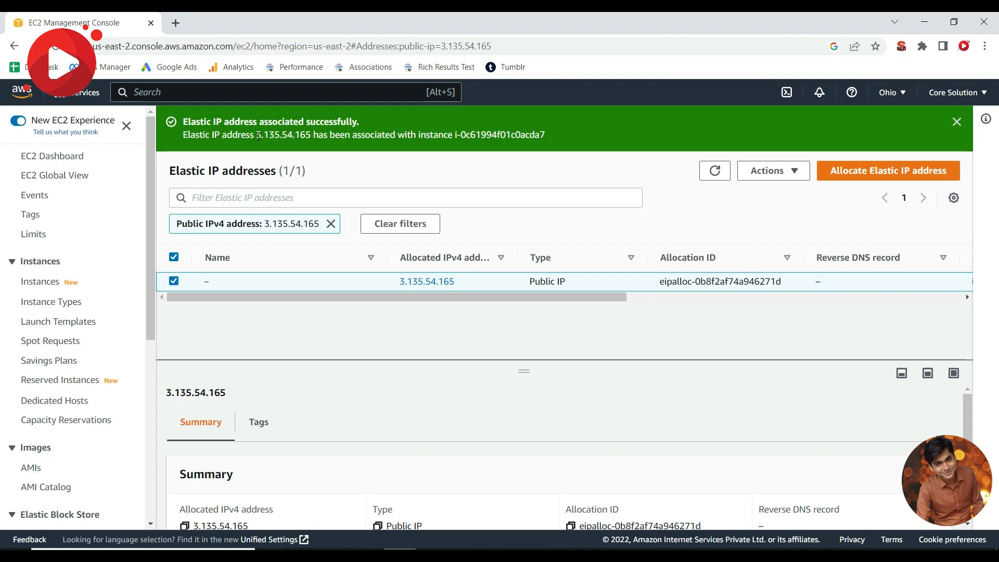
{"action": "left_click_drag", "start_coordinate": [257, 136], "coordinate": [310, 136]}
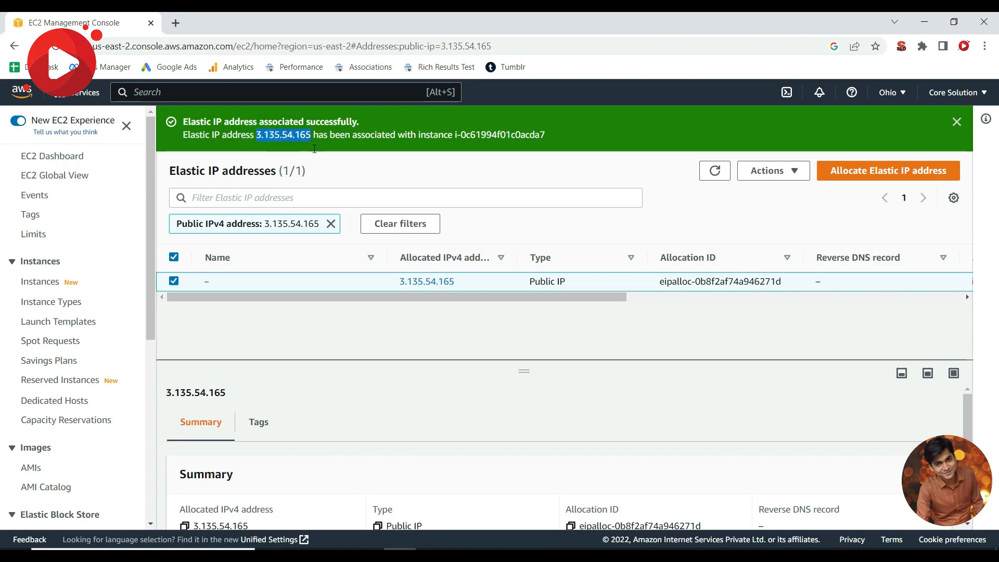
{"action": "key", "text": "alt+Tab"}
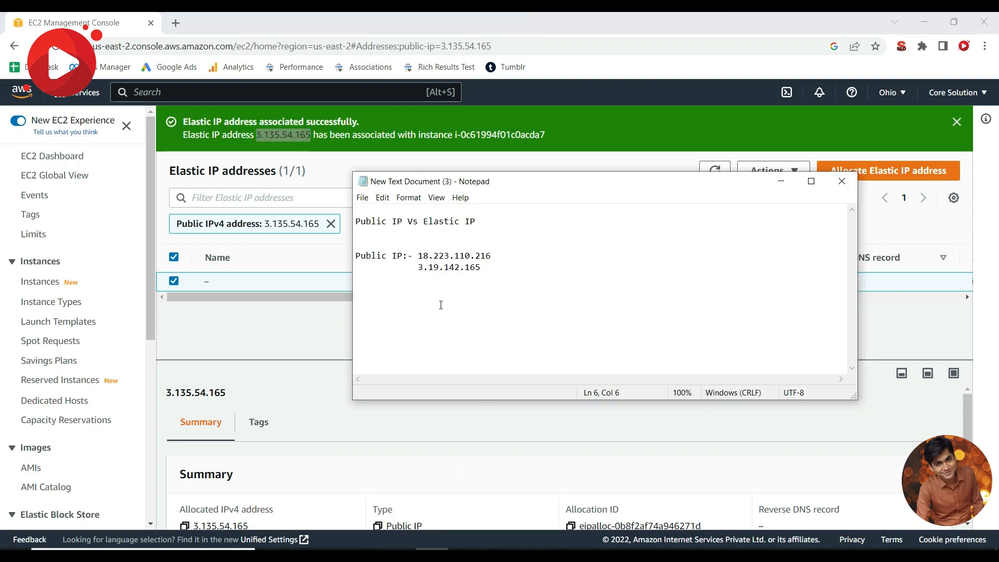
{"action": "left_click", "coordinate": [481, 291]}
{"action": "key", "text": "Return"}
{"action": "key", "text": "Return"}
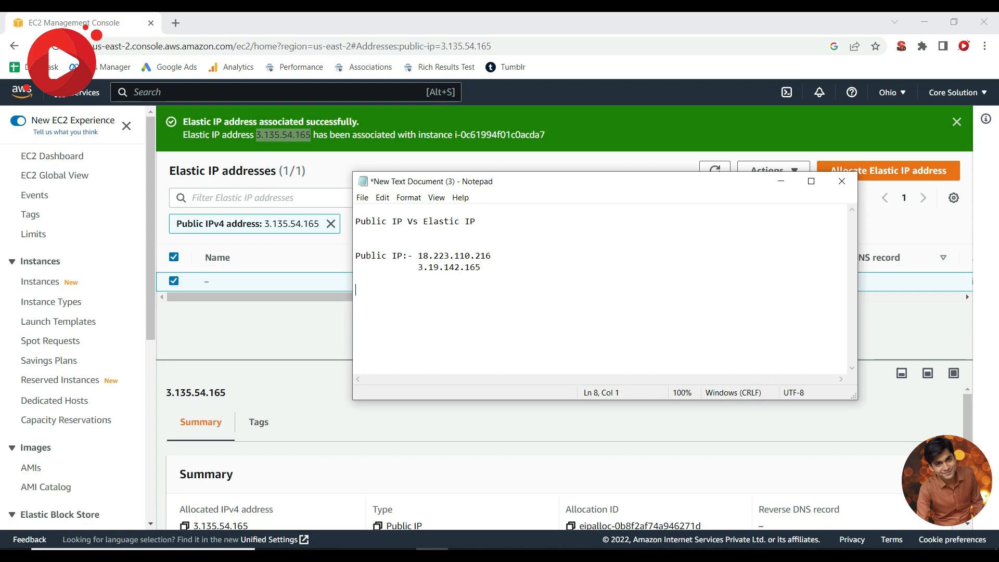
{"action": "type", "text": "Elastic"}
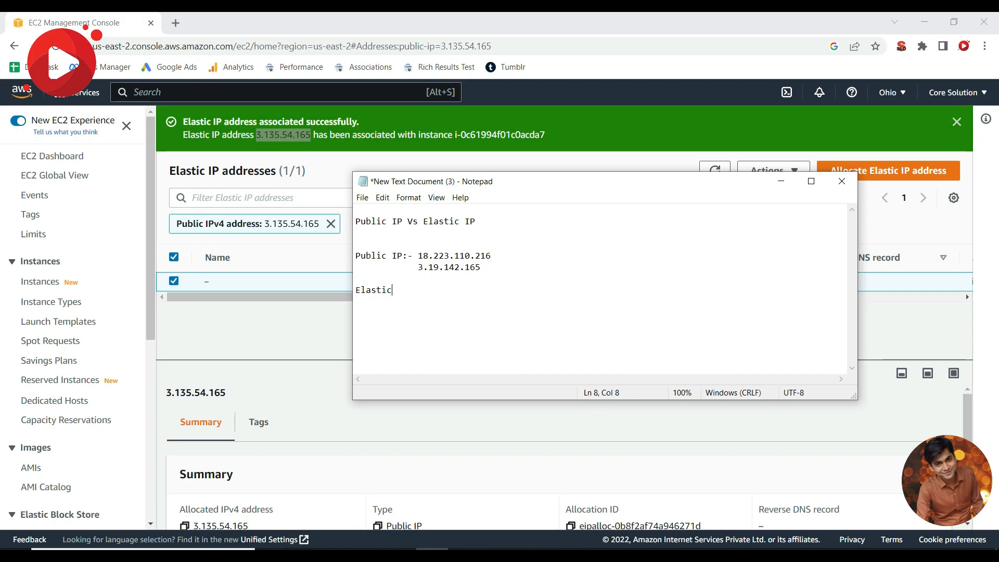
{"action": "type", "text": " IP:- 3.135.54.165"}
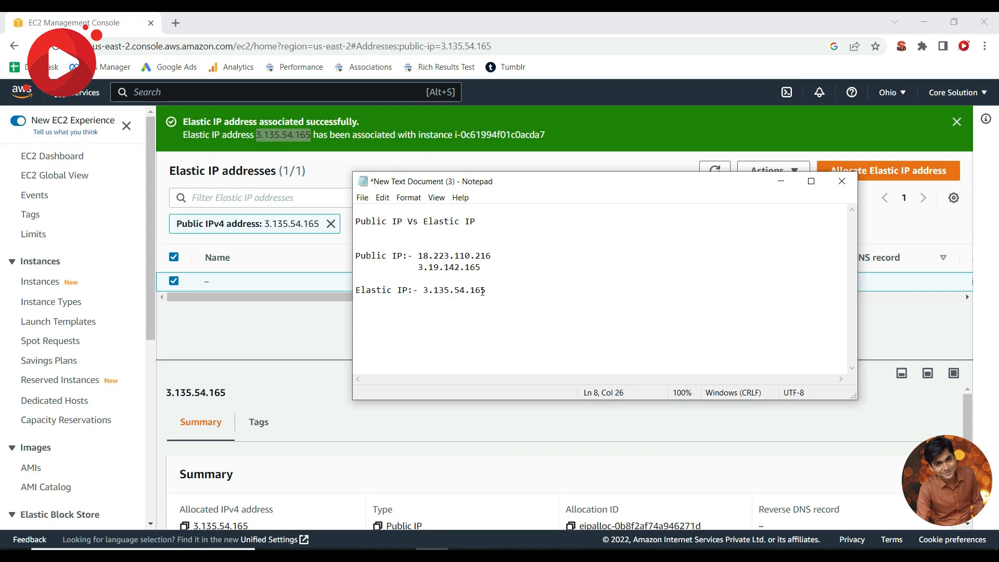
{"action": "key", "text": "ctrl+s"}
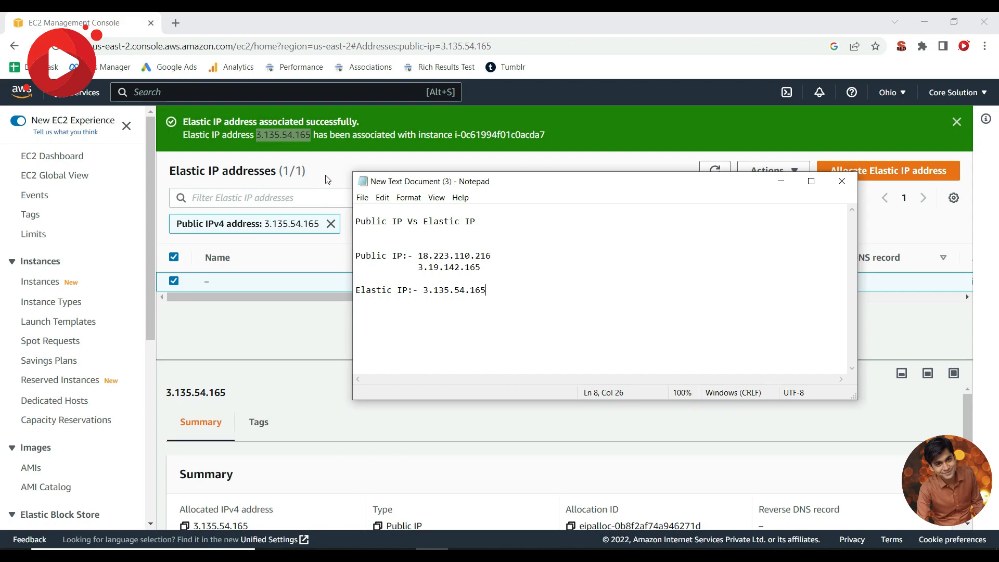
- Return to the EC2 dashboard, open the running instances, refresh the list and show the Core Solutions instance's details
{"action": "left_click", "coordinate": [327, 180]}
{"action": "left_click", "coordinate": [60, 156]}
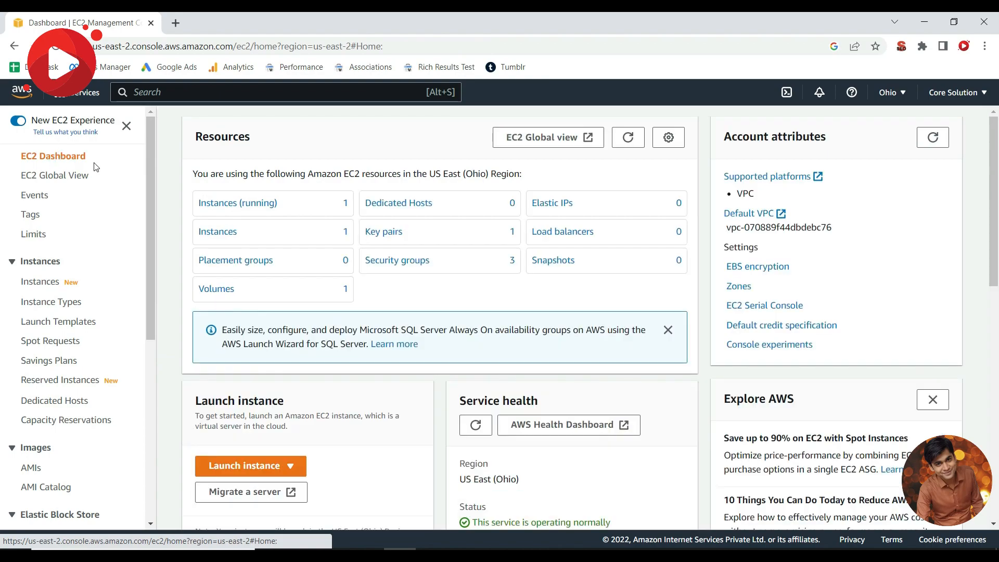
{"action": "left_click", "coordinate": [236, 203]}
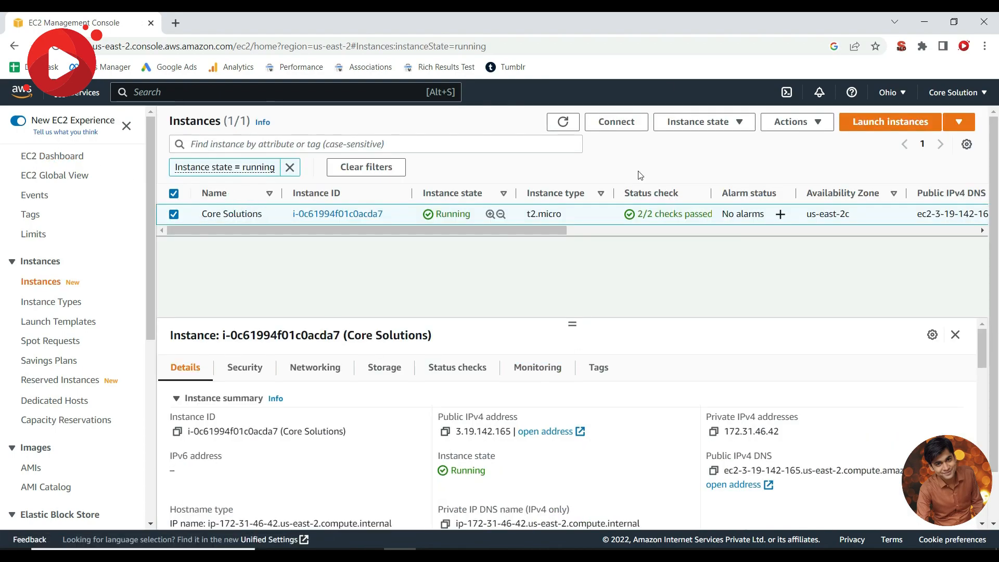
{"action": "left_click", "coordinate": [564, 125]}
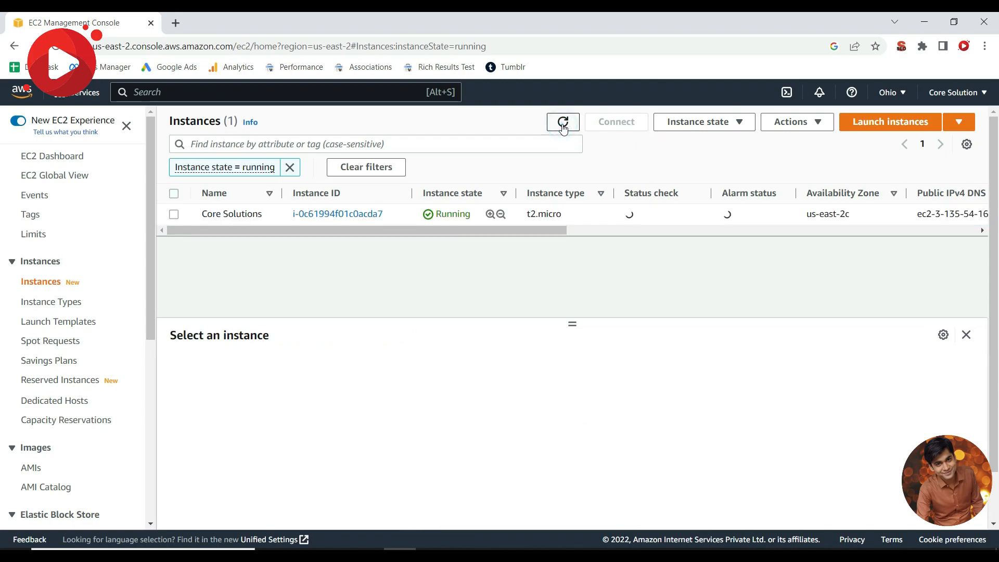
{"action": "left_click", "coordinate": [175, 215]}
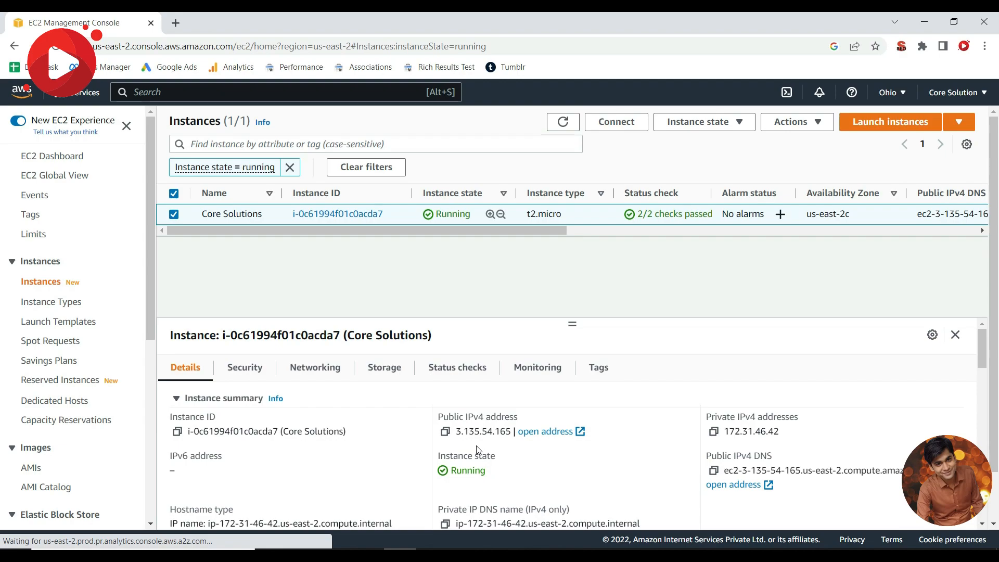
- Copy the instance's public IPv4 address and paste it into Notepad below the Elastic IP line to compare the two
{"action": "left_click_drag", "start_coordinate": [457, 432], "coordinate": [512, 433]}
{"action": "key", "text": "ctrl+c"}
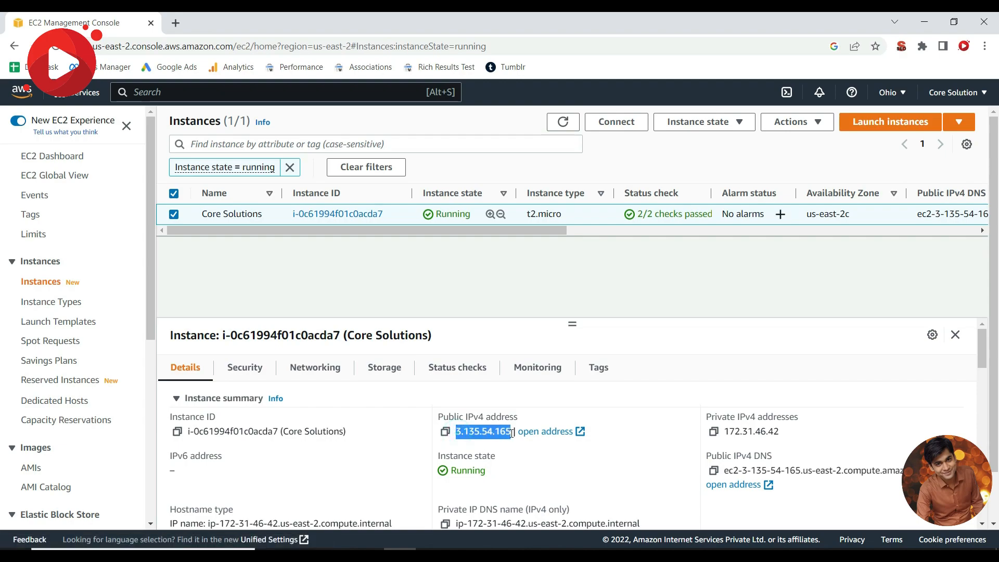
{"action": "left_click", "coordinate": [432, 555]}
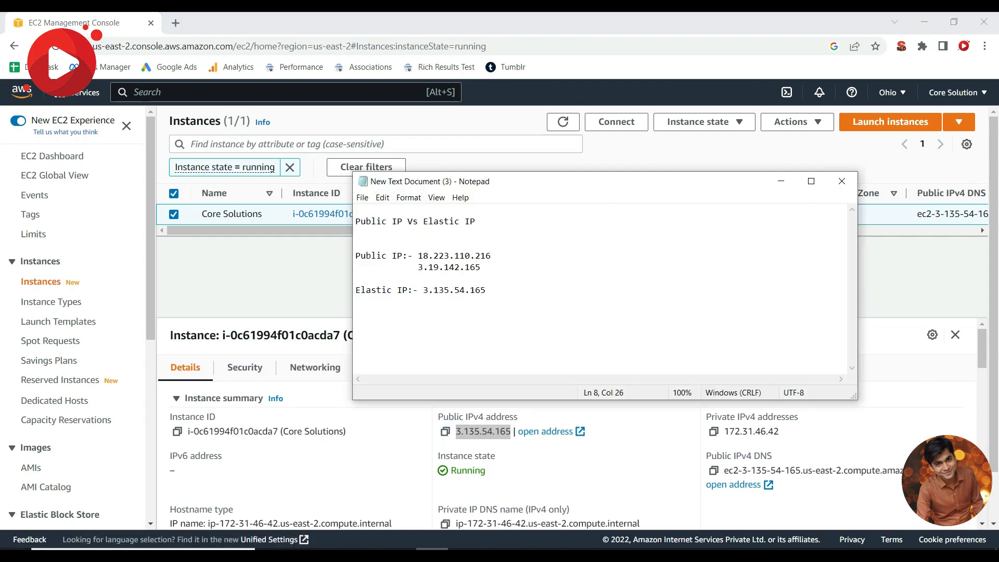
{"action": "key", "text": "Return"}
{"action": "key", "text": "Return"}
{"action": "key", "text": "Return"}
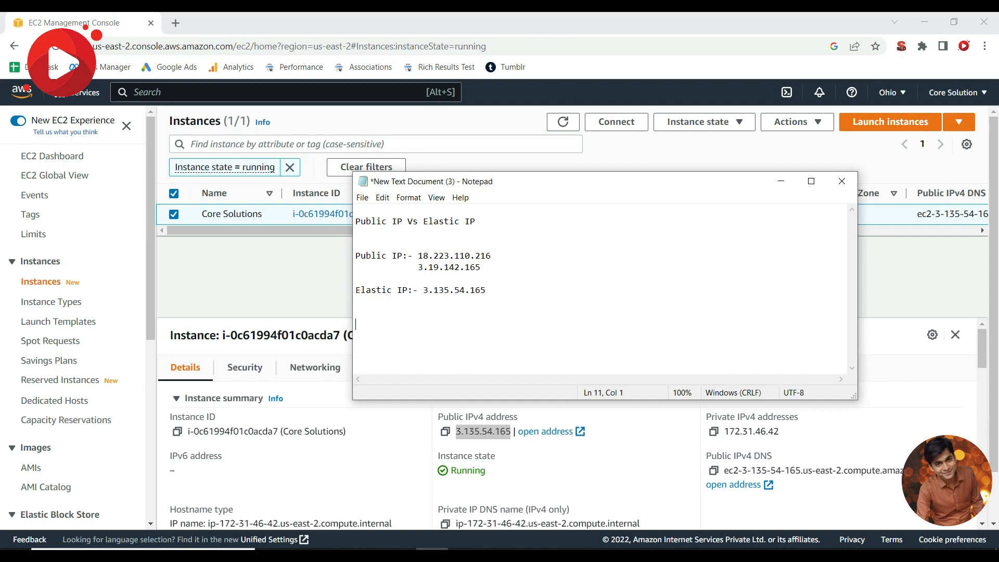
{"action": "key", "text": "ctrl+v"}
{"action": "double_click", "coordinate": [424, 291]}
{"action": "left_click", "coordinate": [496, 291]}
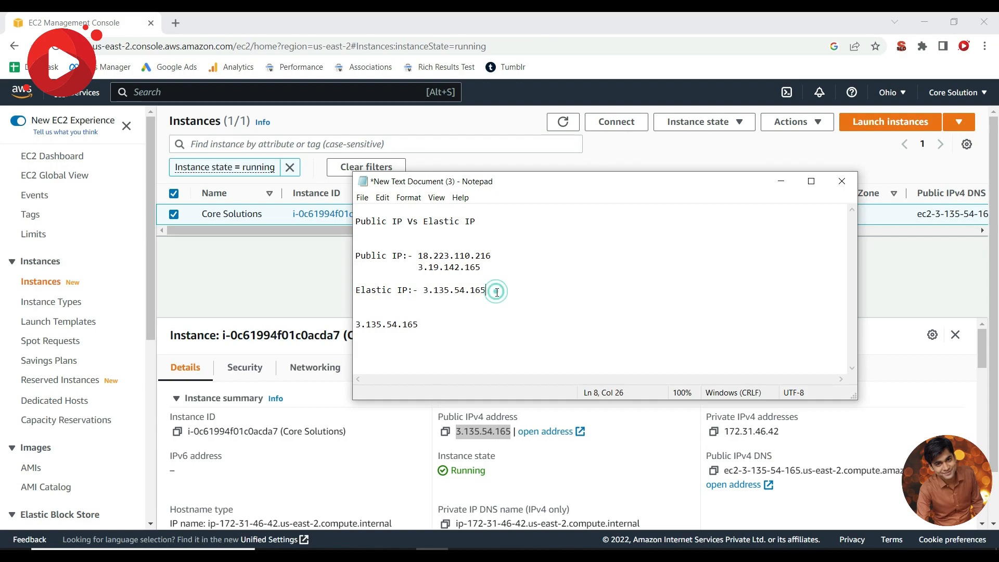
- Return to the AWS console and stop the Core Solutions instance
{"action": "left_click", "coordinate": [644, 454]}
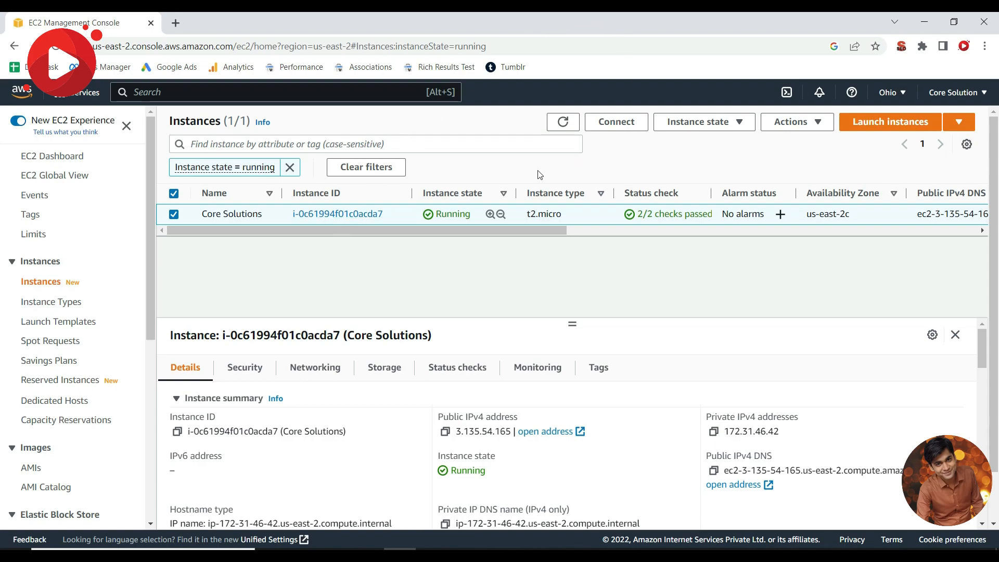
{"action": "left_click", "coordinate": [710, 127]}
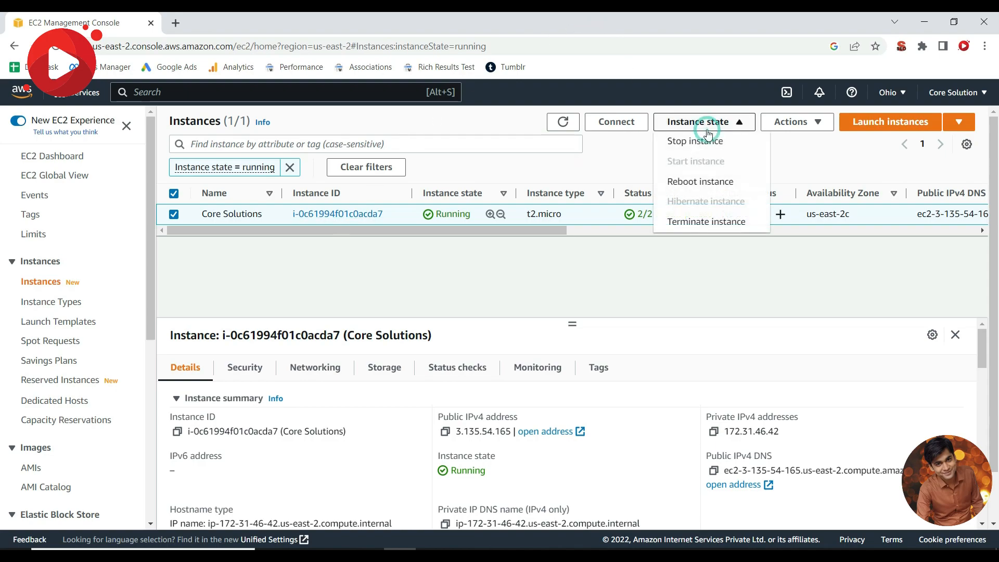
{"action": "left_click", "coordinate": [684, 150]}
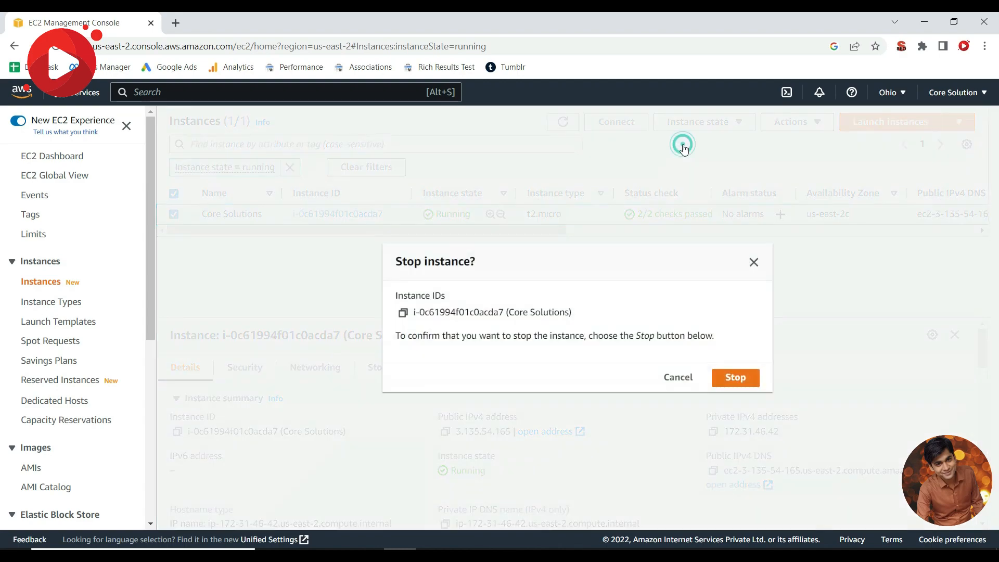
{"action": "left_click", "coordinate": [728, 381]}
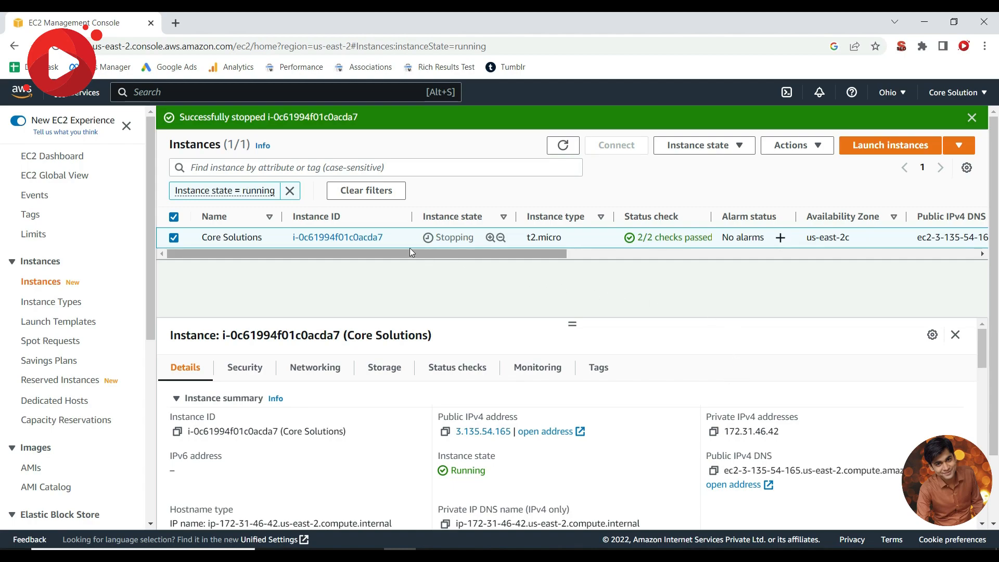
- Remove the running-state filter and refresh the instance list to check the Core Solutions instance's state
{"action": "left_click", "coordinate": [290, 191]}
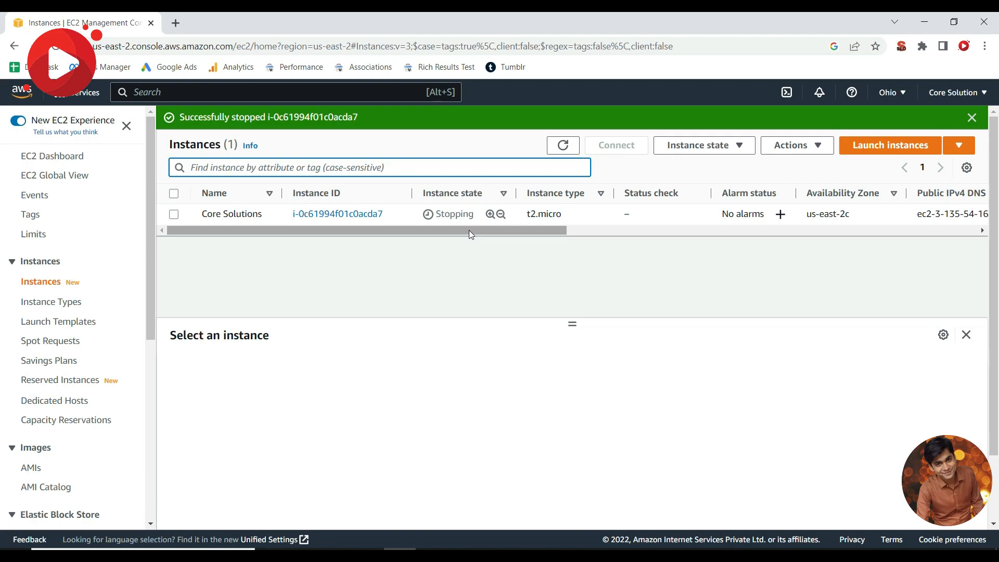
{"action": "left_click", "coordinate": [565, 144]}
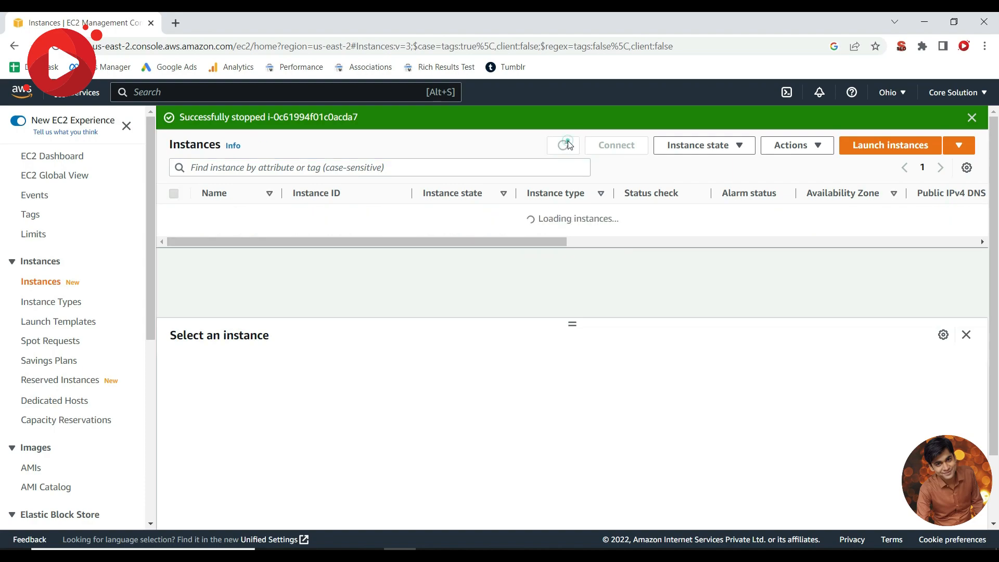
{"action": "left_click", "coordinate": [568, 142]}
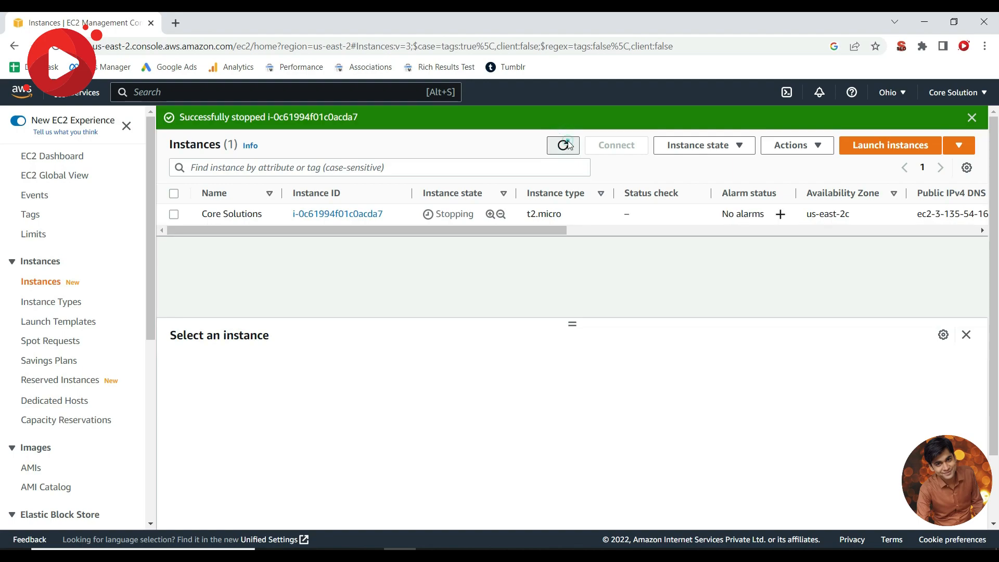
{"action": "left_click", "coordinate": [568, 144]}
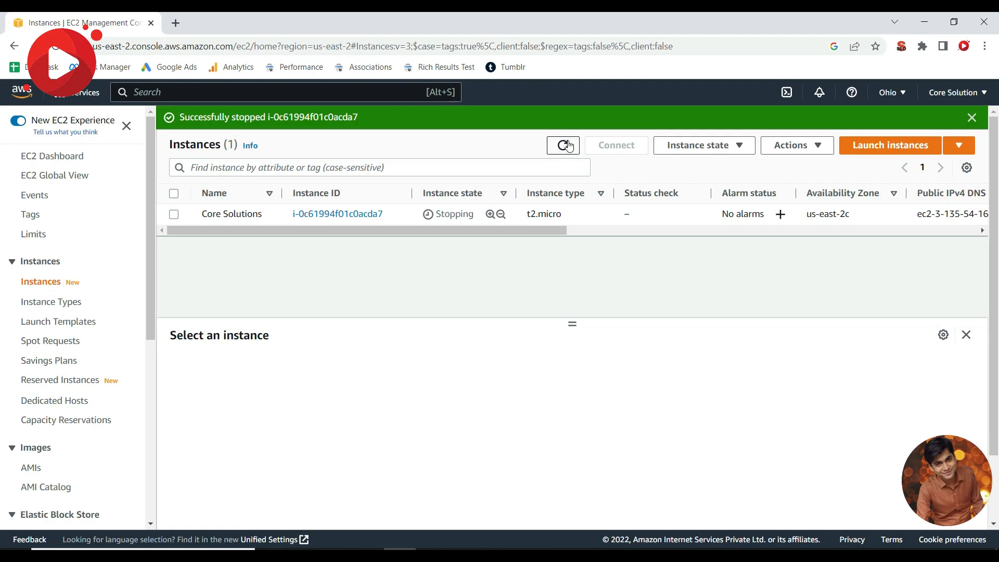
- Refresh the instance list to check whether the Core Solutions instance has finished stopping, and dismiss the notification
{"action": "left_click", "coordinate": [568, 145]}
{"action": "left_click", "coordinate": [567, 145]}
{"action": "left_click", "coordinate": [973, 118]}
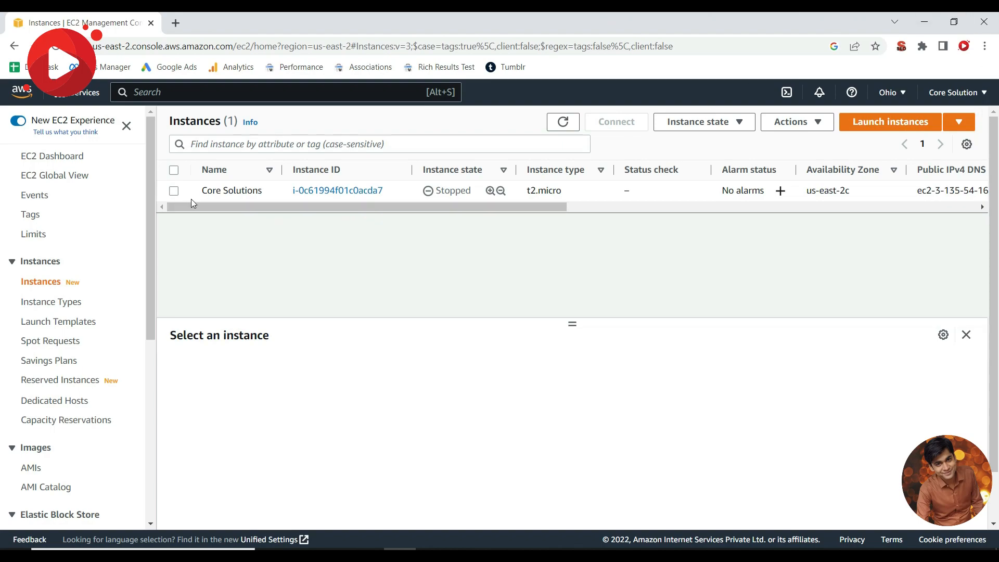
- Start the Core Solutions instance and refresh the instance list
{"action": "left_click", "coordinate": [174, 191]}
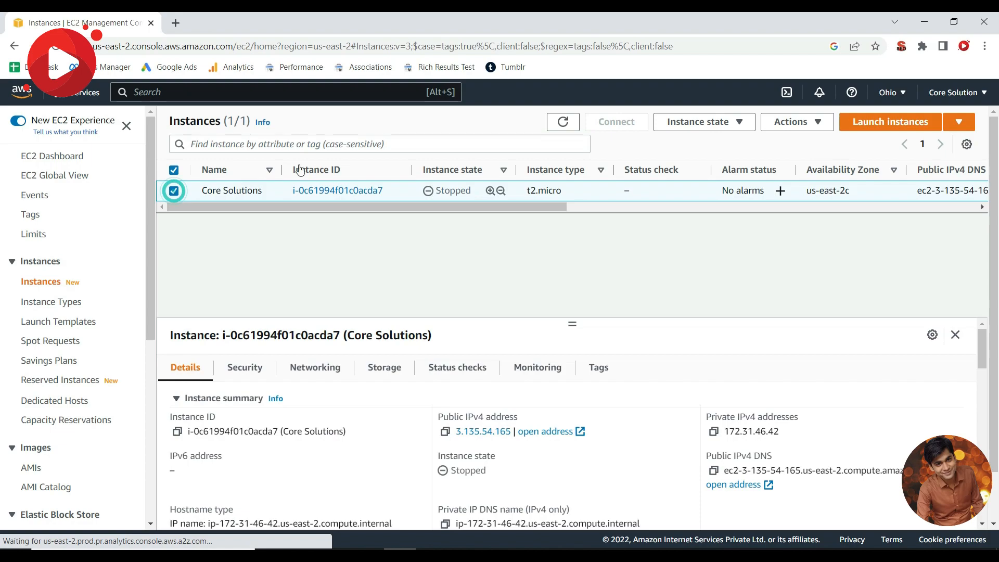
{"action": "left_click", "coordinate": [690, 120]}
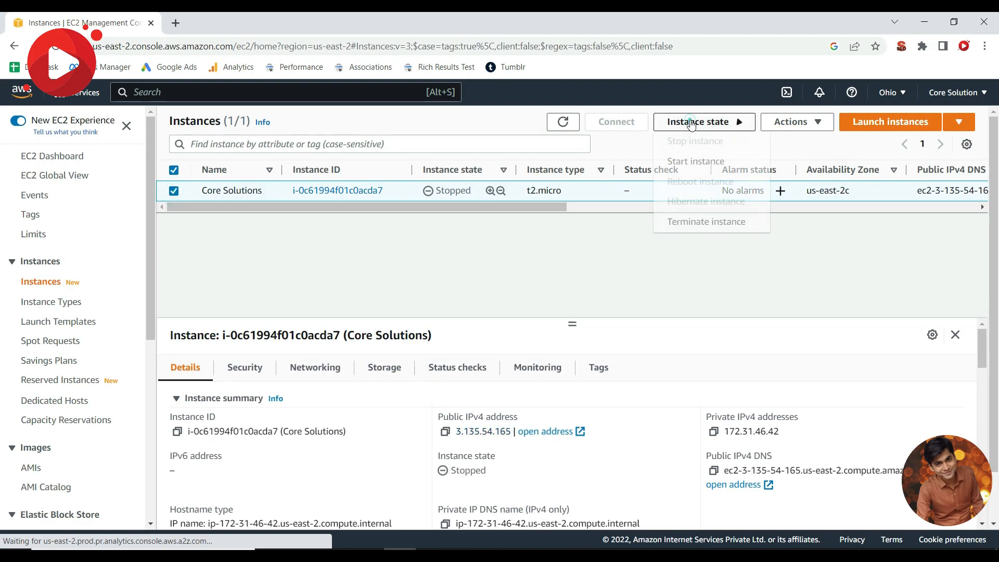
{"action": "left_click", "coordinate": [679, 164]}
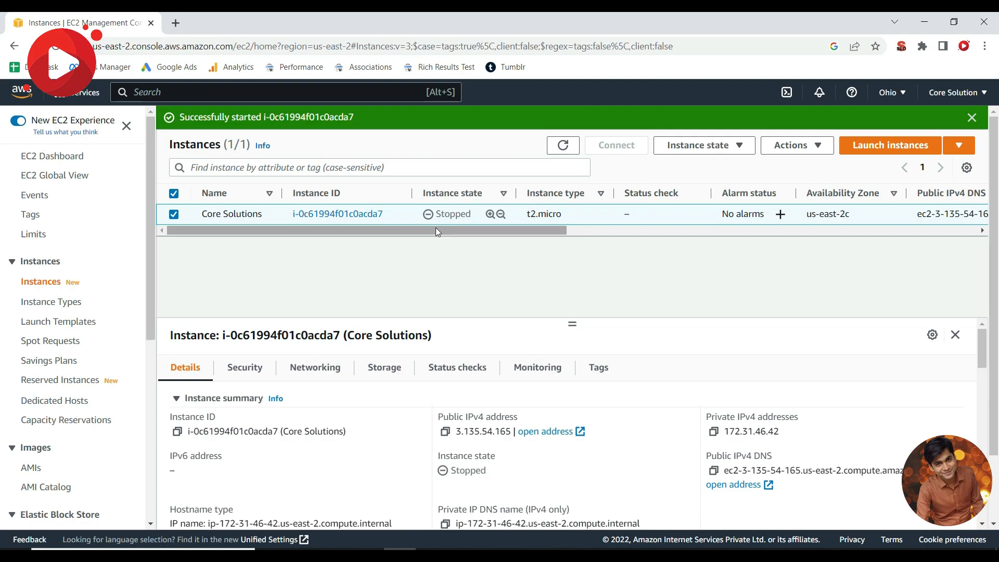
{"action": "left_click", "coordinate": [563, 146]}
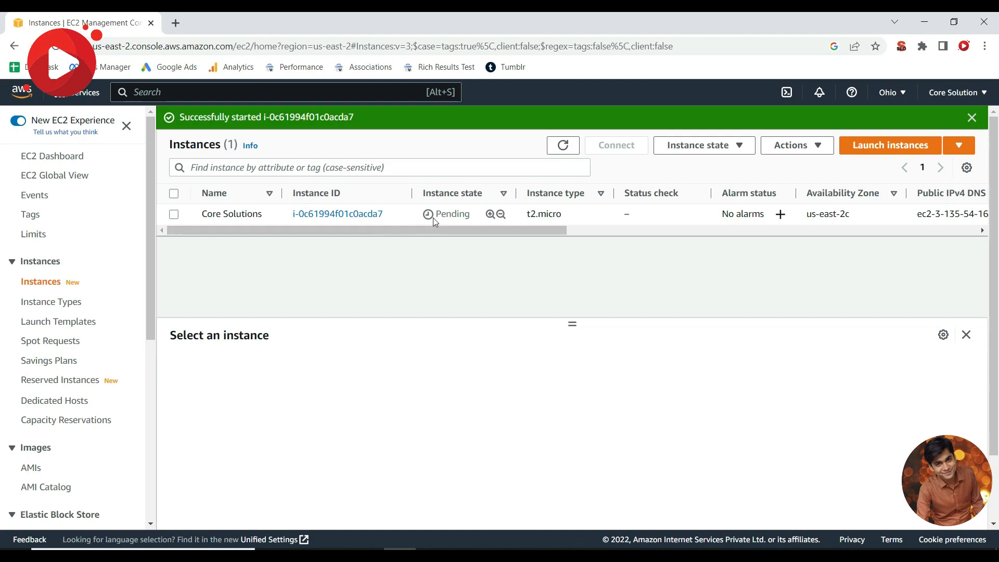
- Highlight the Elastic IP label in the Notepad notes, return to the AWS console and refresh the instance list to check the startup state
{"action": "key", "text": "alt+Tab"}
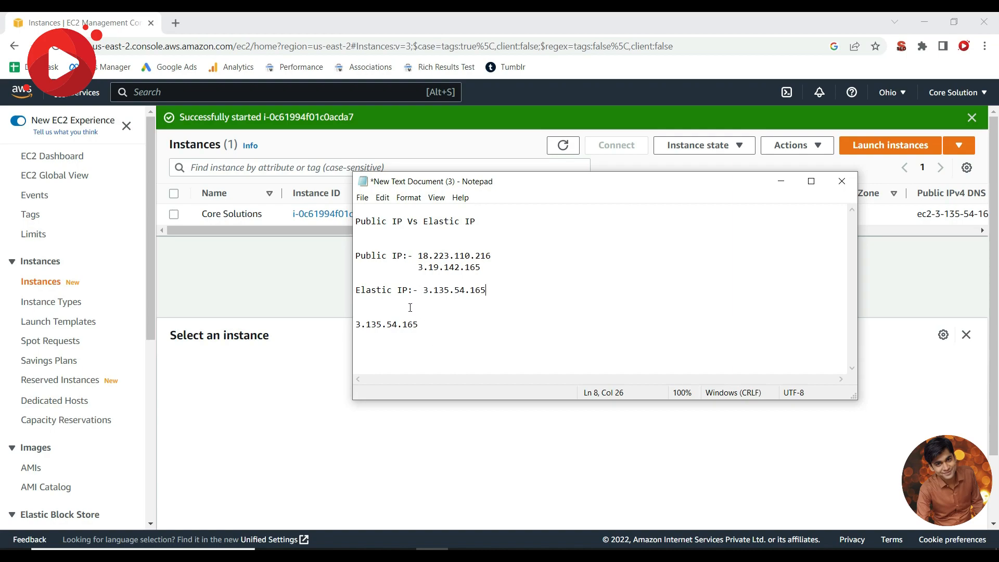
{"action": "left_click_drag", "start_coordinate": [408, 289], "coordinate": [355, 292]}
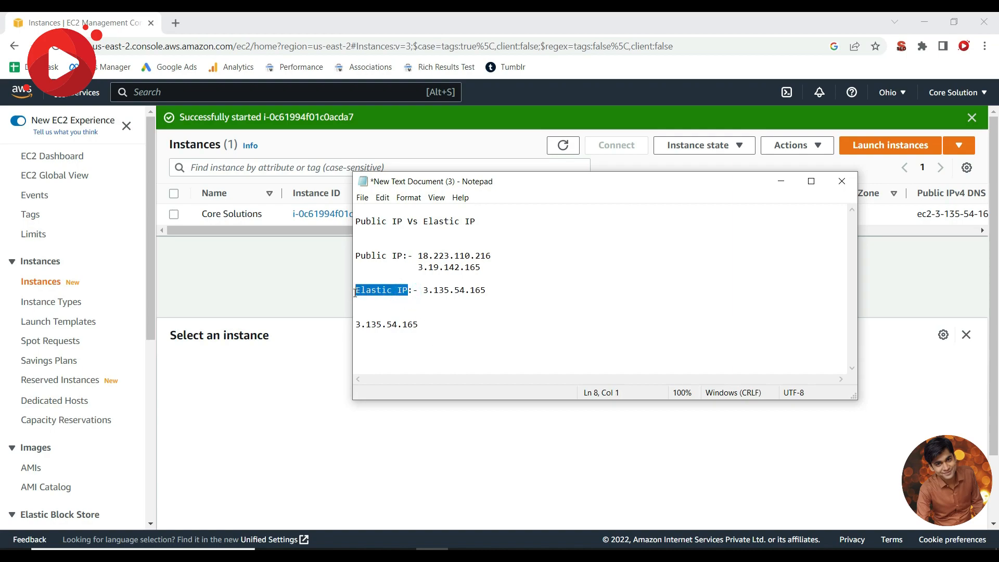
{"action": "left_click", "coordinate": [266, 279]}
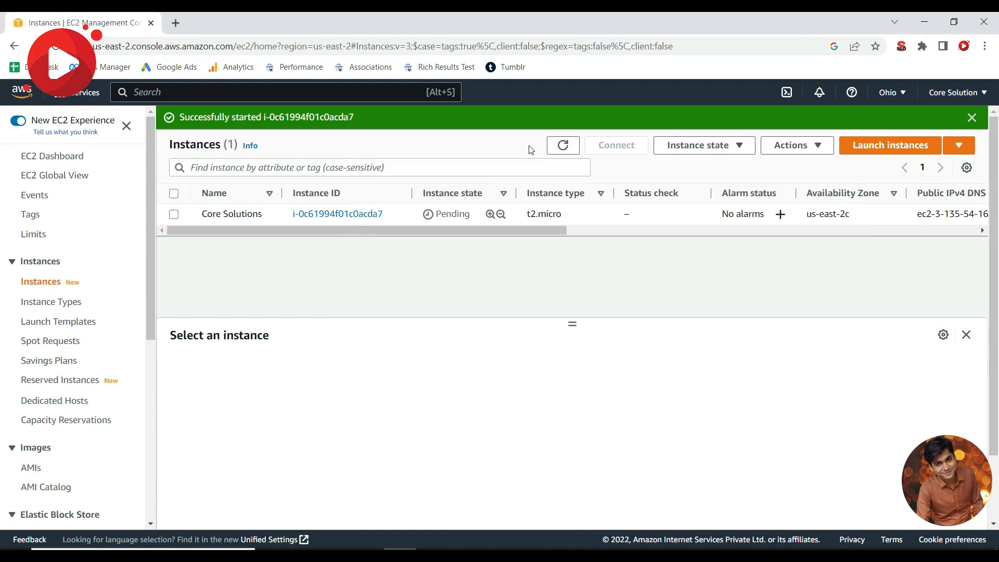
{"action": "left_click", "coordinate": [564, 146]}
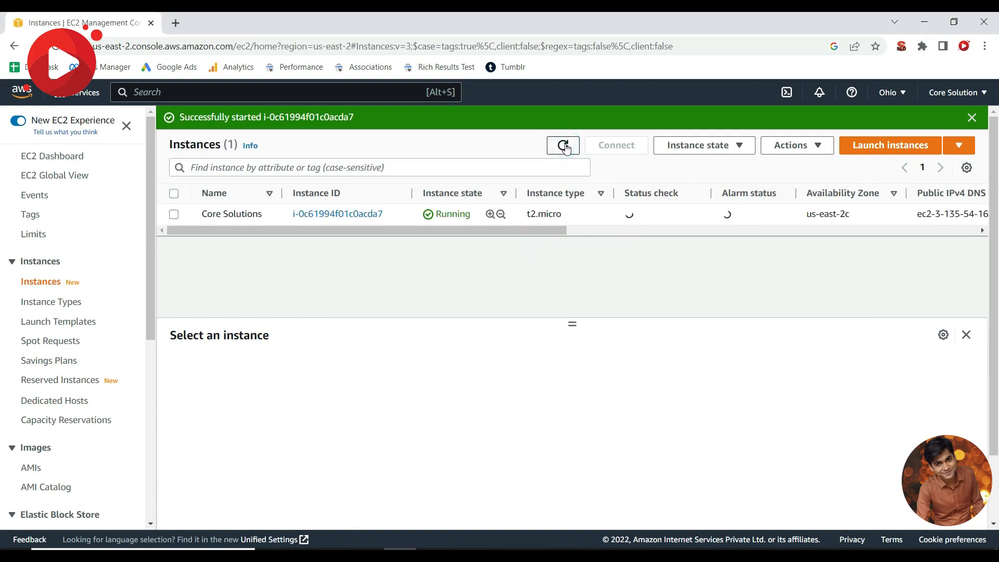
{"action": "left_click", "coordinate": [567, 149]}
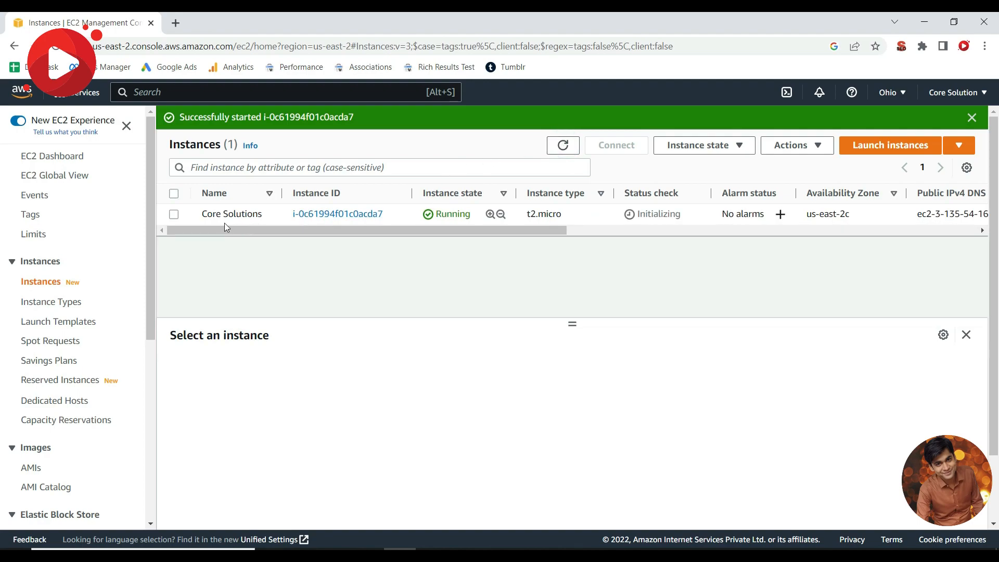
- Copy the Core Solutions instance's public IPv4 address, paste it on a new last line in Notepad and highlight the addresses to compare them
{"action": "left_click", "coordinate": [174, 215]}
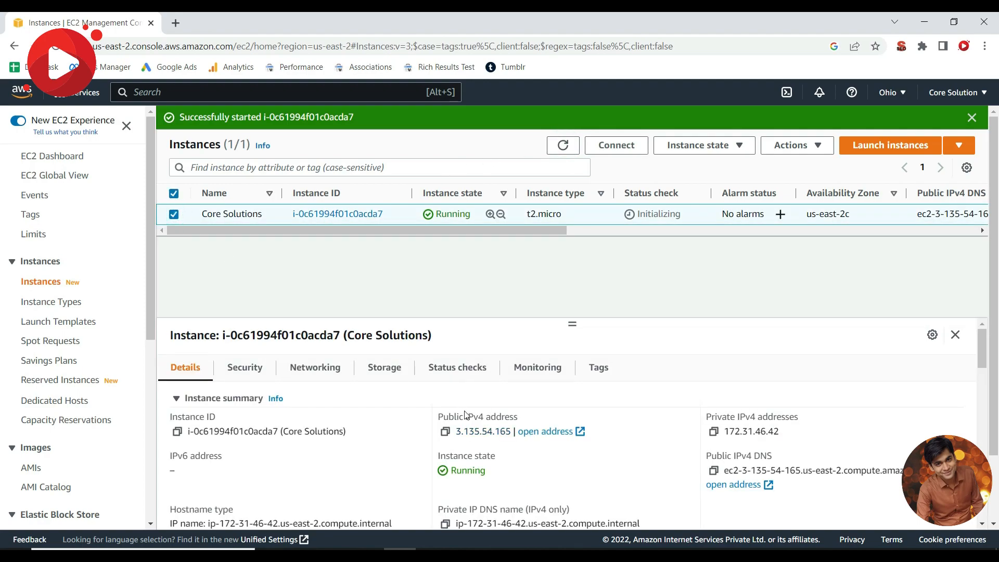
{"action": "left_click_drag", "start_coordinate": [511, 434], "coordinate": [456, 432]}
{"action": "key", "text": "ctrl+c"}
{"action": "key", "text": "alt+Tab"}
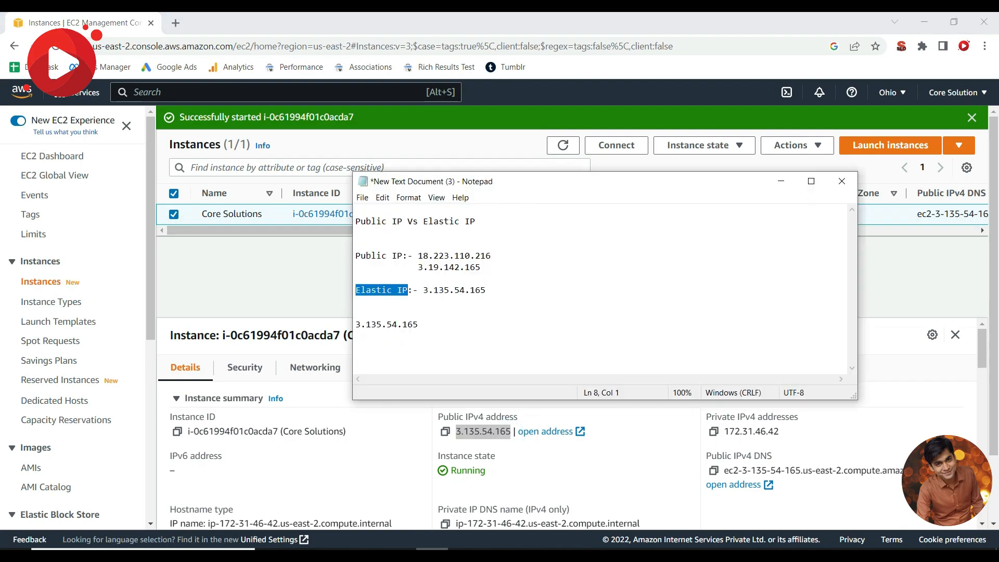
{"action": "left_click", "coordinate": [434, 324]}
{"action": "key", "text": "Return"}
{"action": "key", "text": "ctrl+v"}
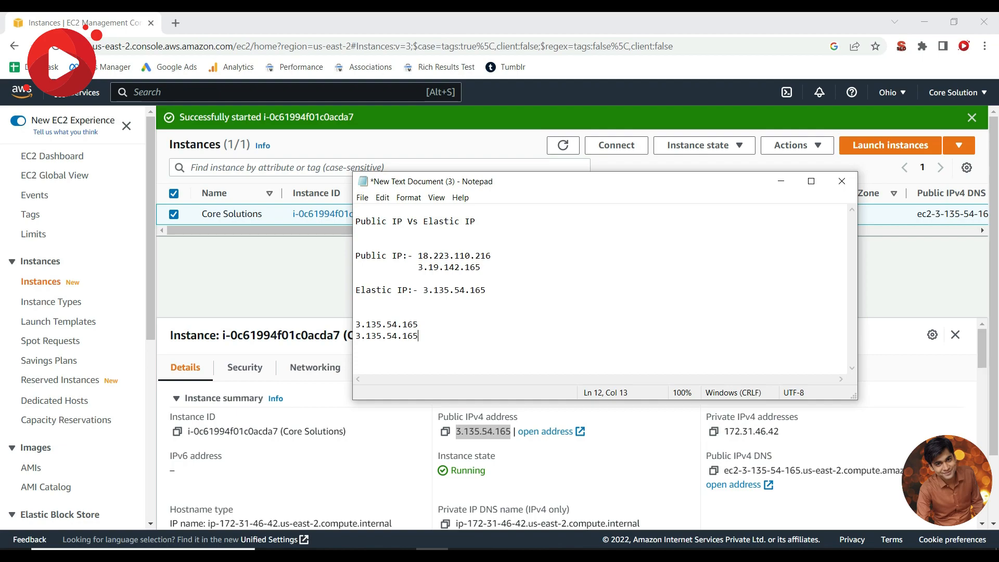
{"action": "left_click_drag", "start_coordinate": [452, 342], "coordinate": [422, 295]}
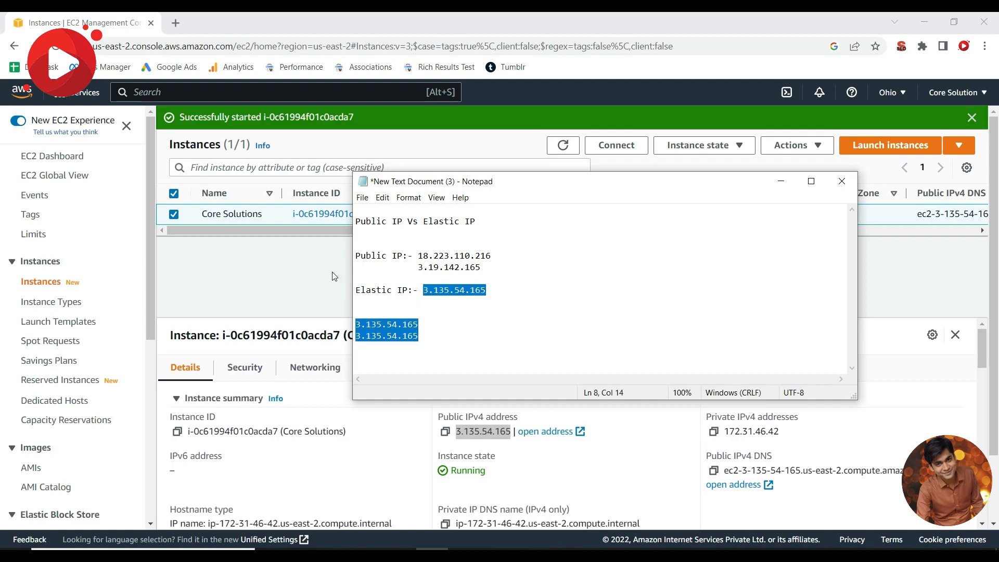
- Return to the AWS console, open the Elastic IP addresses page and view the actions available for the allocated address
{"action": "left_click", "coordinate": [292, 274]}
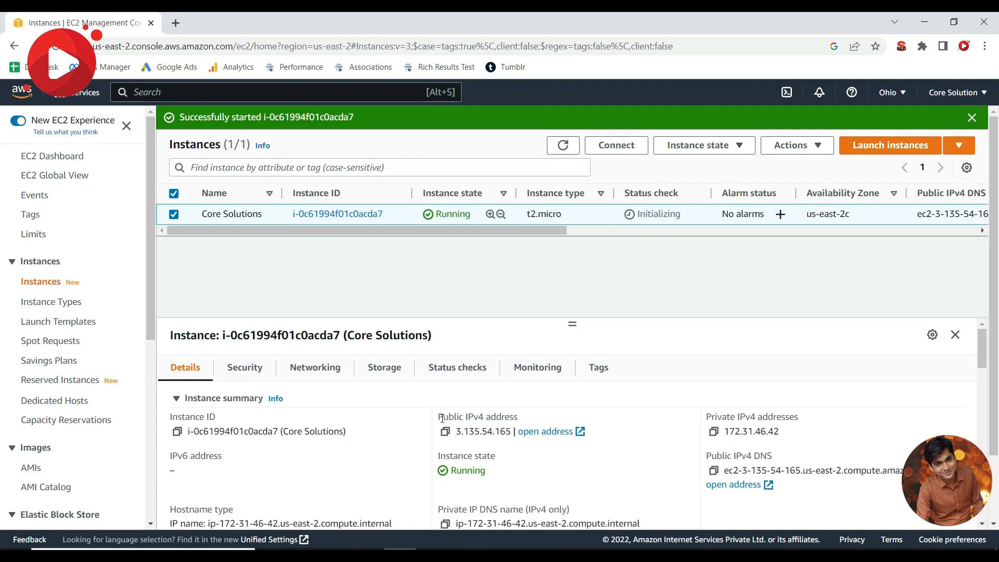
{"action": "left_click_drag", "start_coordinate": [441, 418], "coordinate": [514, 420]}
{"action": "left_click", "coordinate": [519, 422]}
{"action": "scroll", "coordinate": [92, 457], "scroll_direction": "down", "scroll_amount": 3}
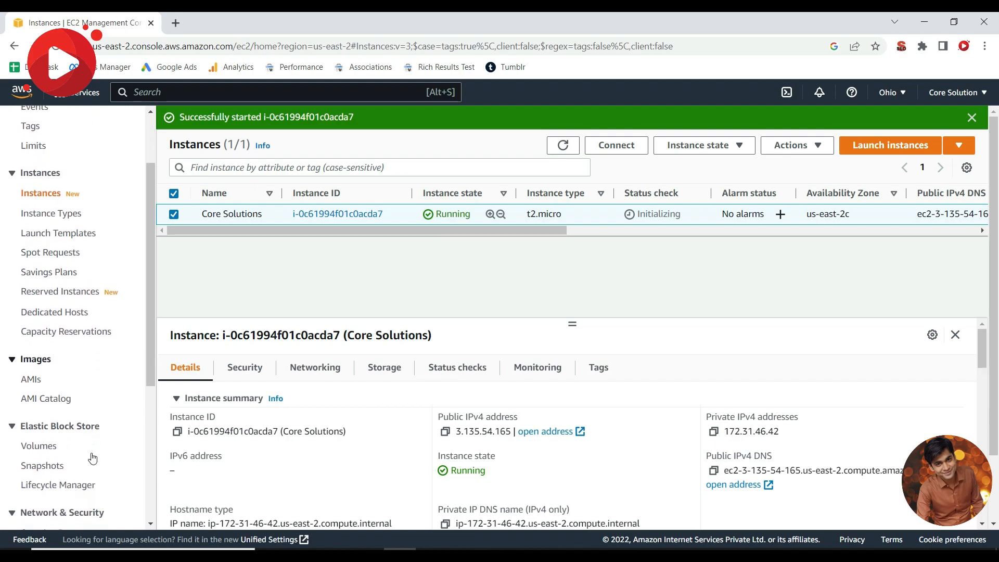
{"action": "scroll", "coordinate": [93, 457], "scroll_direction": "down", "scroll_amount": 1}
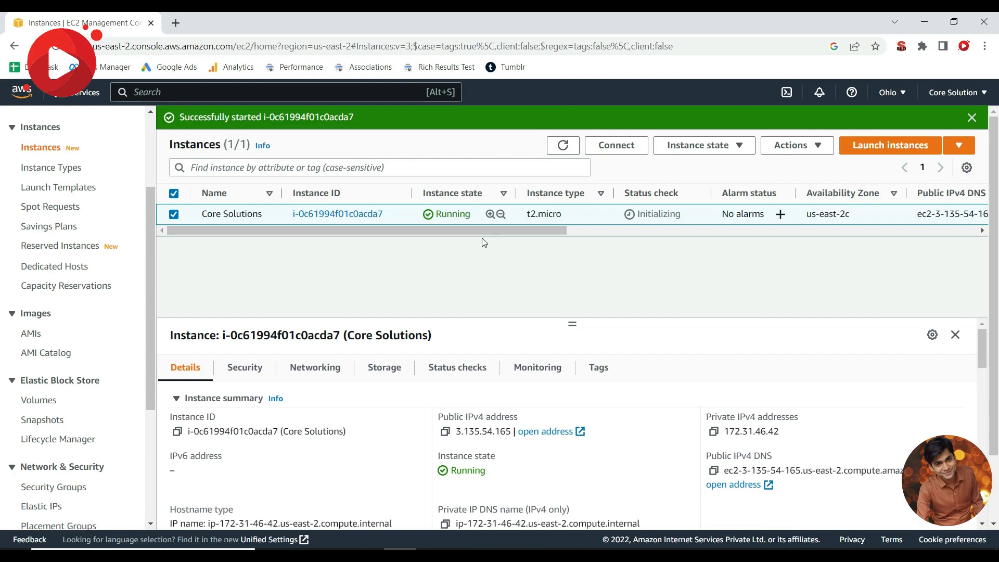
{"action": "left_click_drag", "start_coordinate": [542, 228], "coordinate": [542, 267]}
{"action": "scroll", "coordinate": [66, 468], "scroll_direction": "down", "scroll_amount": 2}
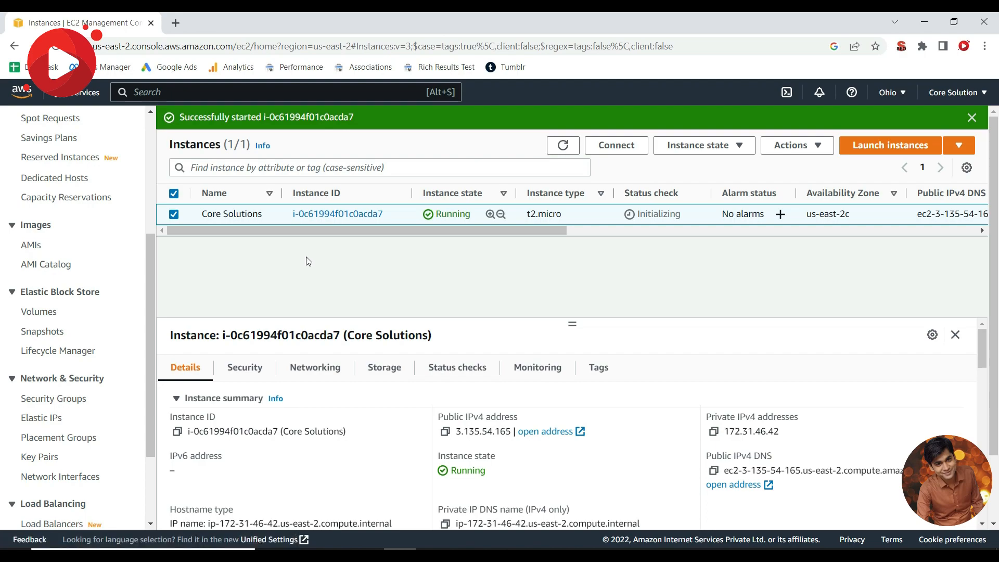
{"action": "left_click", "coordinate": [42, 419]}
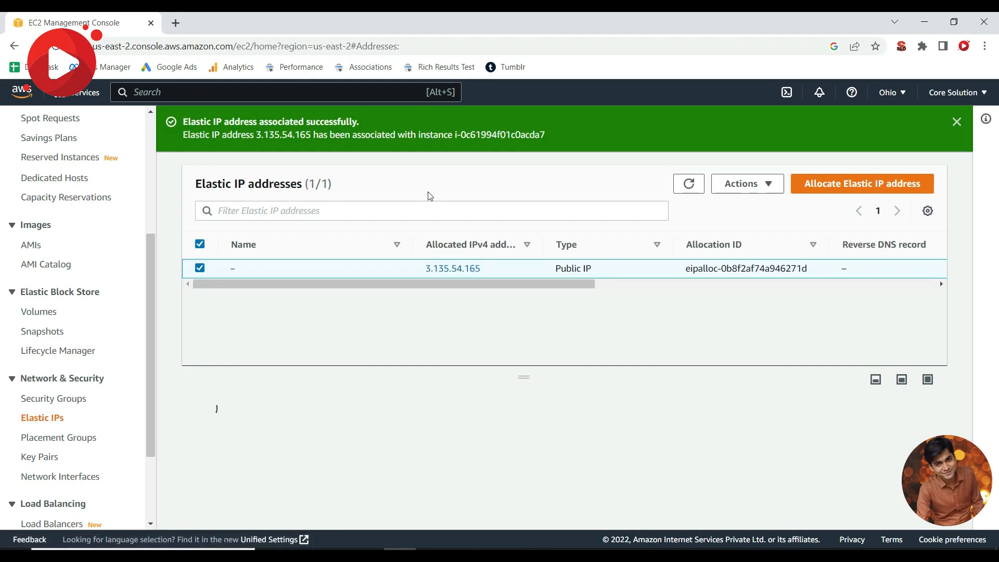
{"action": "left_click", "coordinate": [744, 188]}
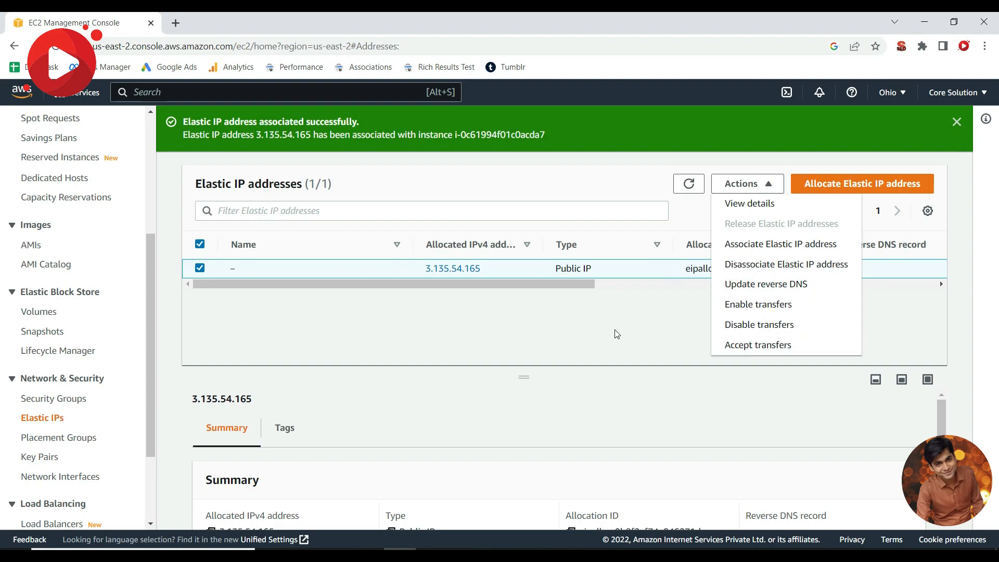
{"action": "left_click", "coordinate": [546, 333]}
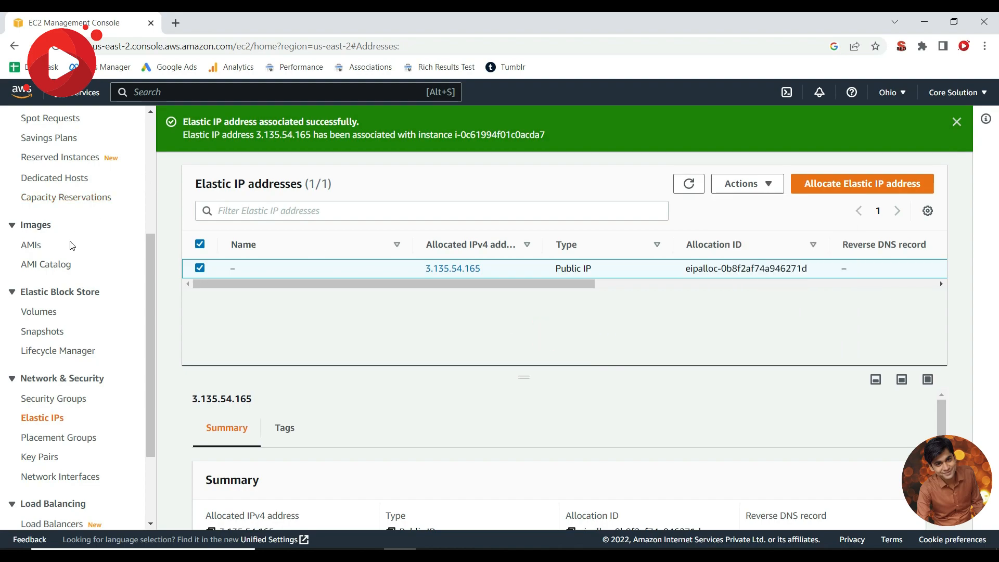
- Return to the EC2 dashboard to view the resources overview
{"action": "scroll", "coordinate": [73, 244], "scroll_direction": "up", "scroll_amount": 5}
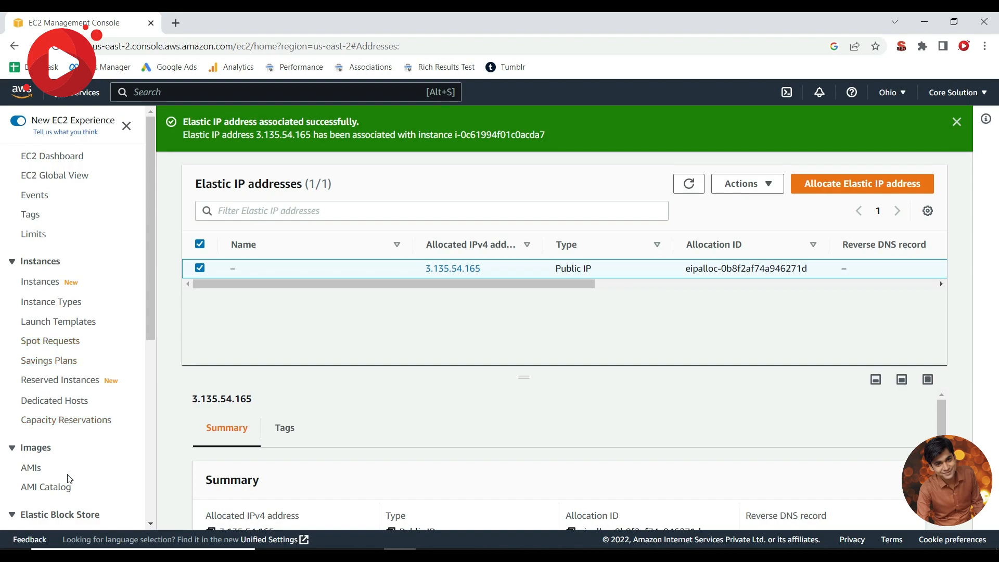
{"action": "scroll", "coordinate": [68, 476], "scroll_direction": "down", "scroll_amount": 1}
{"action": "scroll", "coordinate": [69, 476], "scroll_direction": "up", "scroll_amount": 1}
{"action": "left_click", "coordinate": [57, 164]}
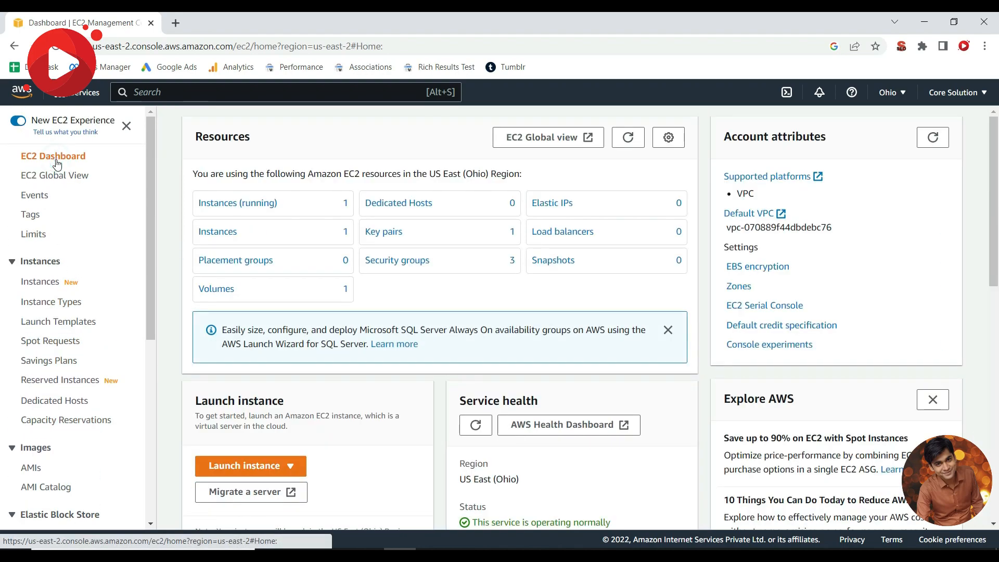